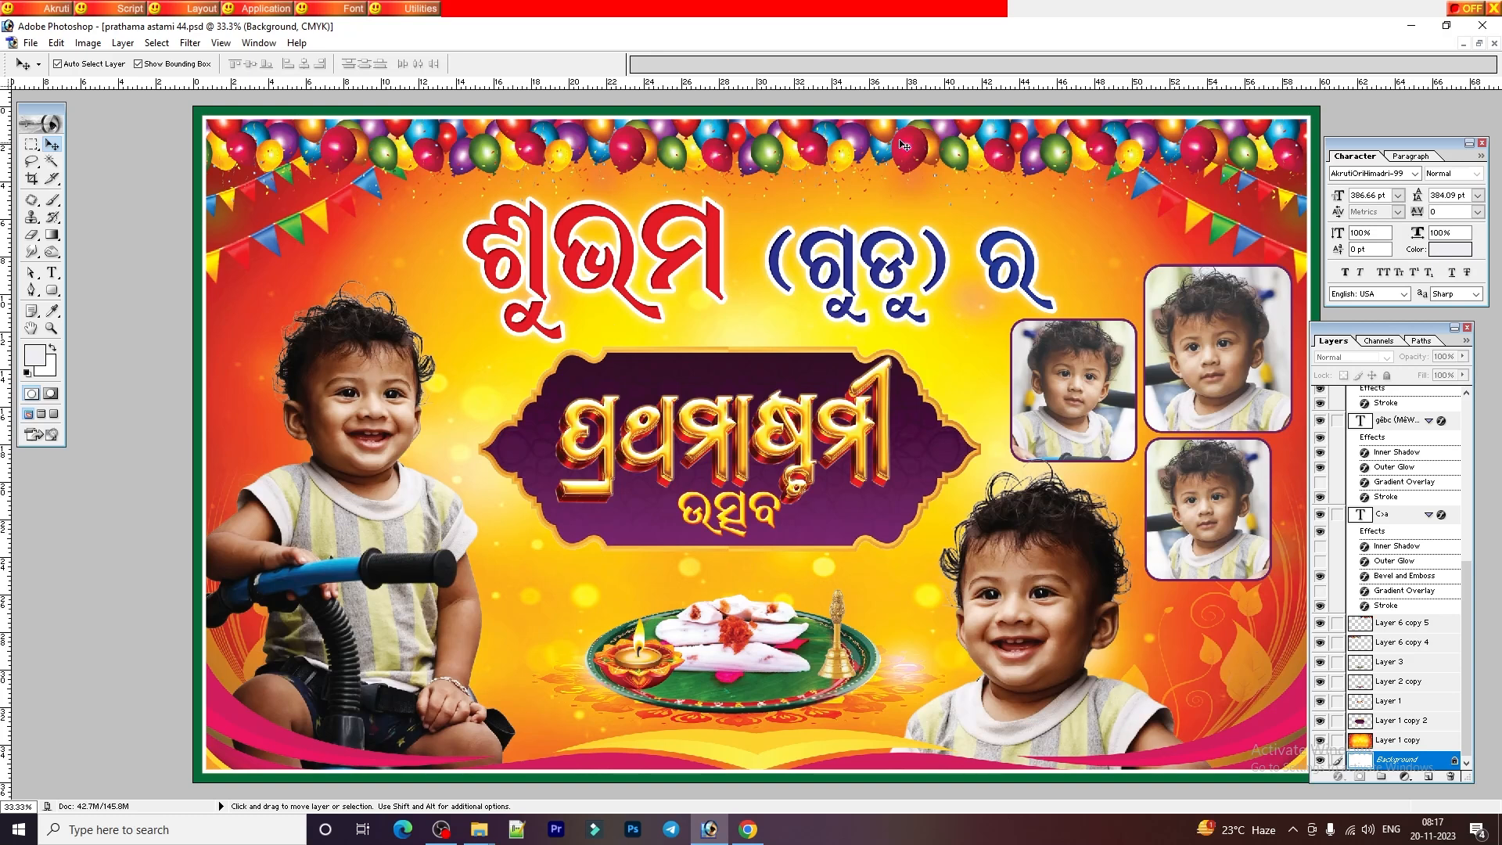
- Close prathama astami 44.psd to bring up prathama astami 33.psd, and select its background picture, Layer 1
left_click(1494, 43)
left_click(777, 312)
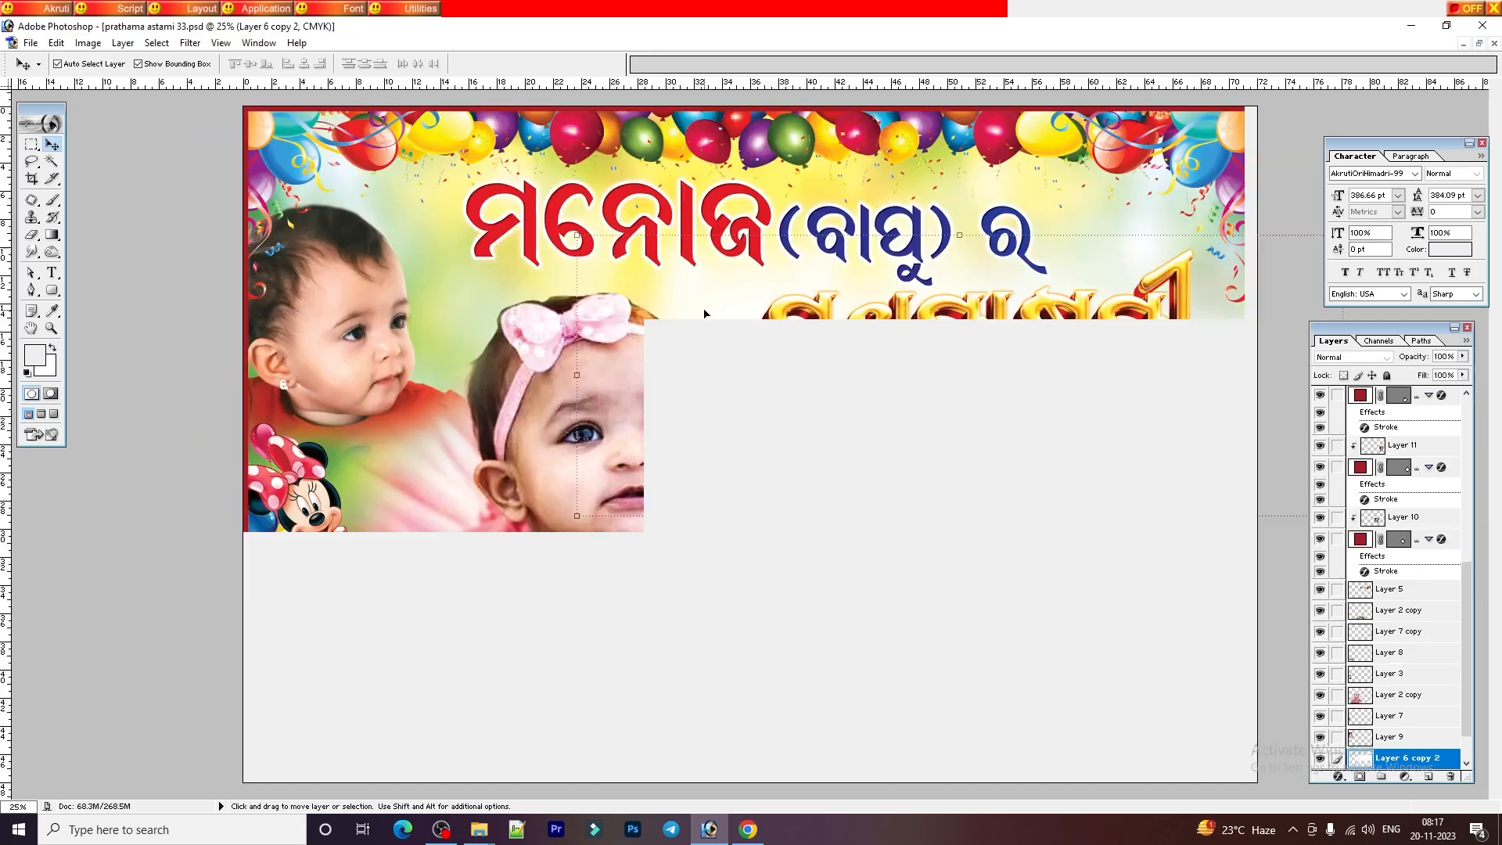
right_click(694, 397)
left_click(743, 441)
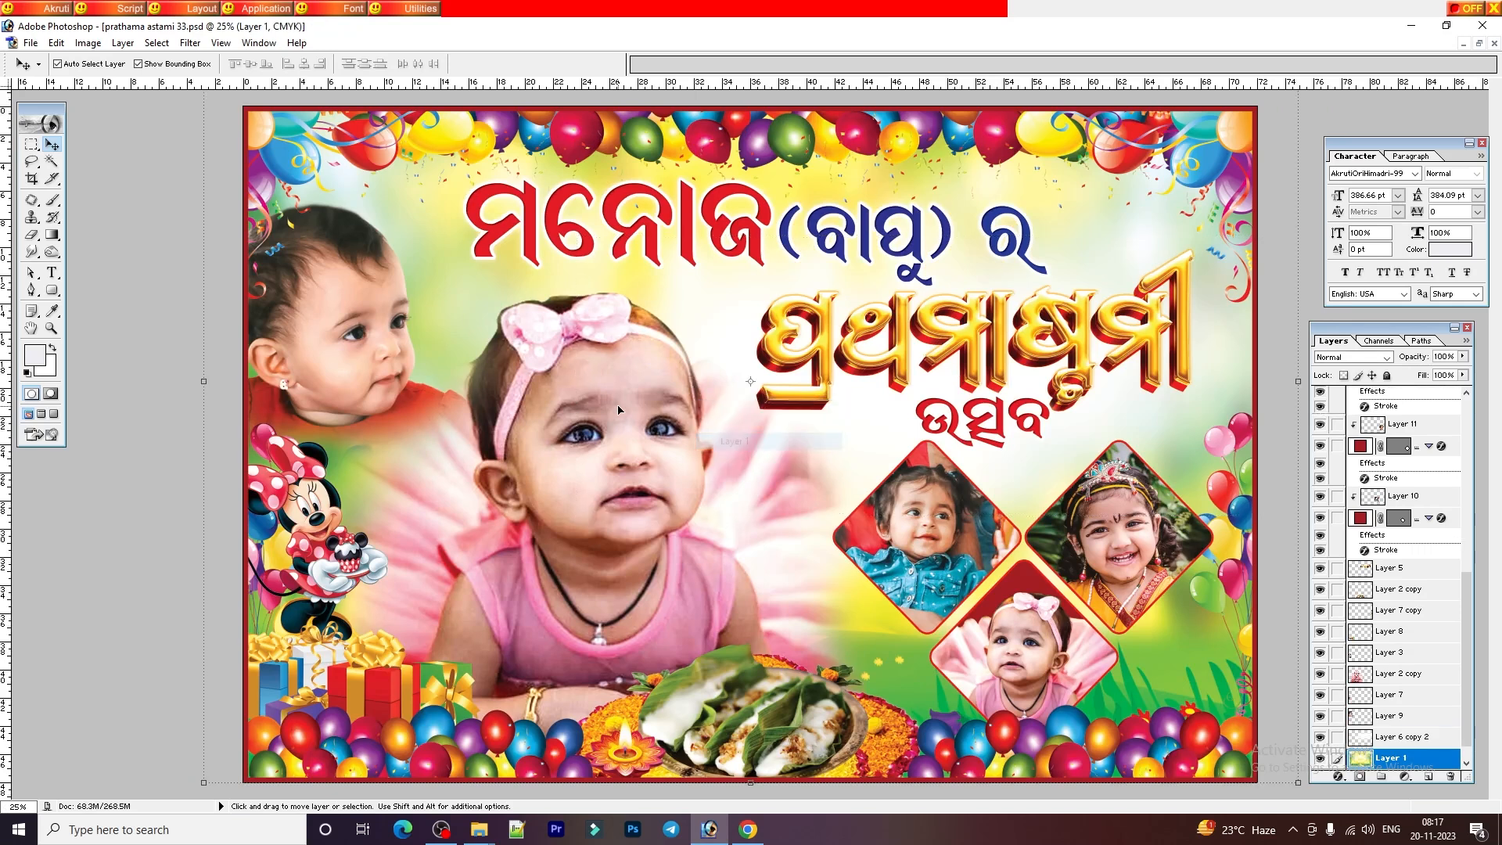
- Try moving the large central baby photo, Layer 2 copy, down and to the left, and undo the move
right_click(617, 407)
left_click(631, 417)
left_click_drag(619, 411, 572, 440)
key("ctrl+s")
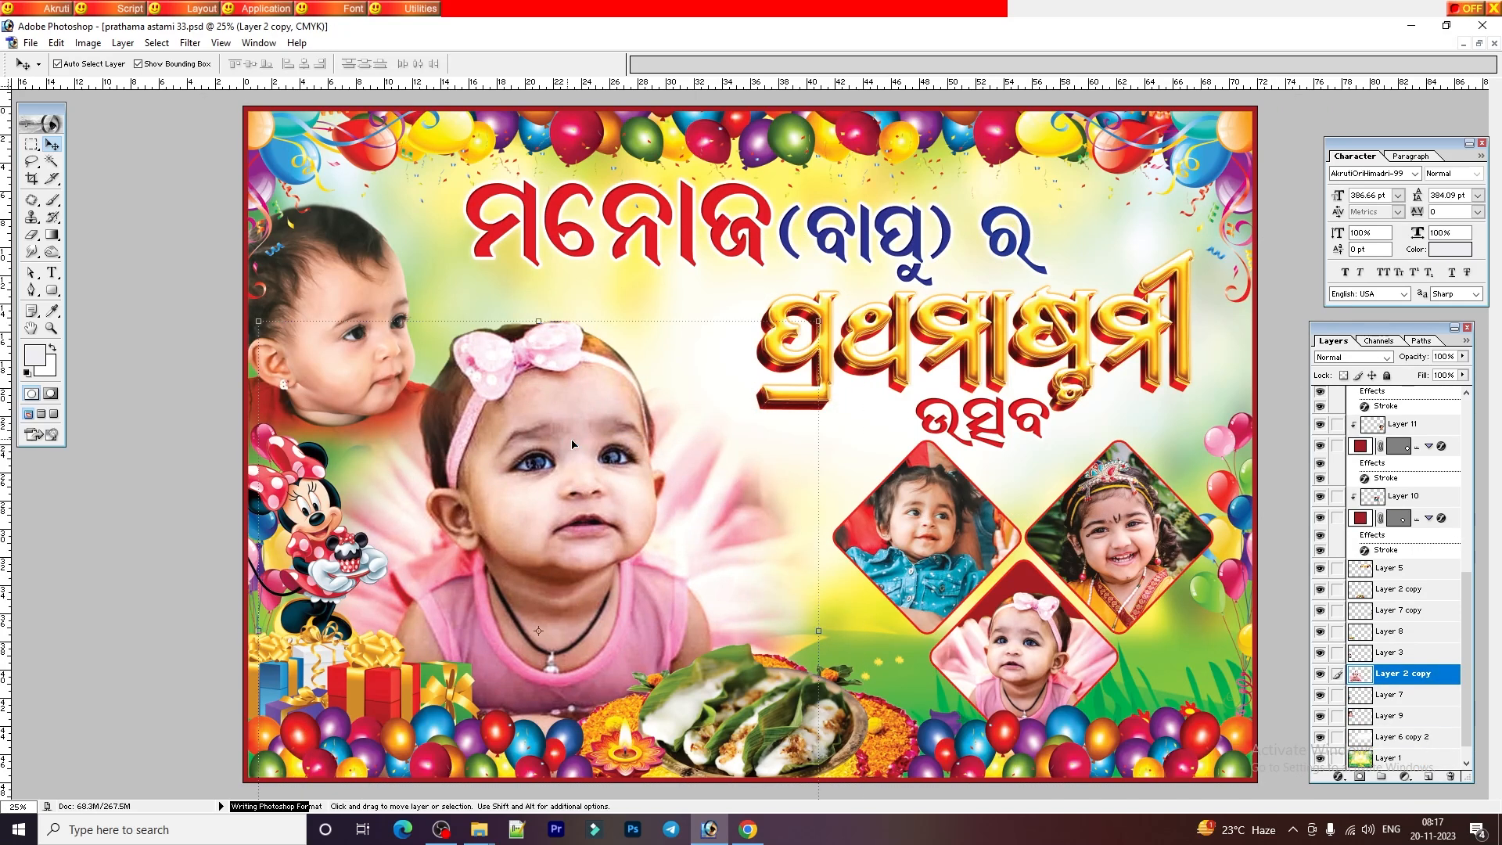
key("ctrl+z")
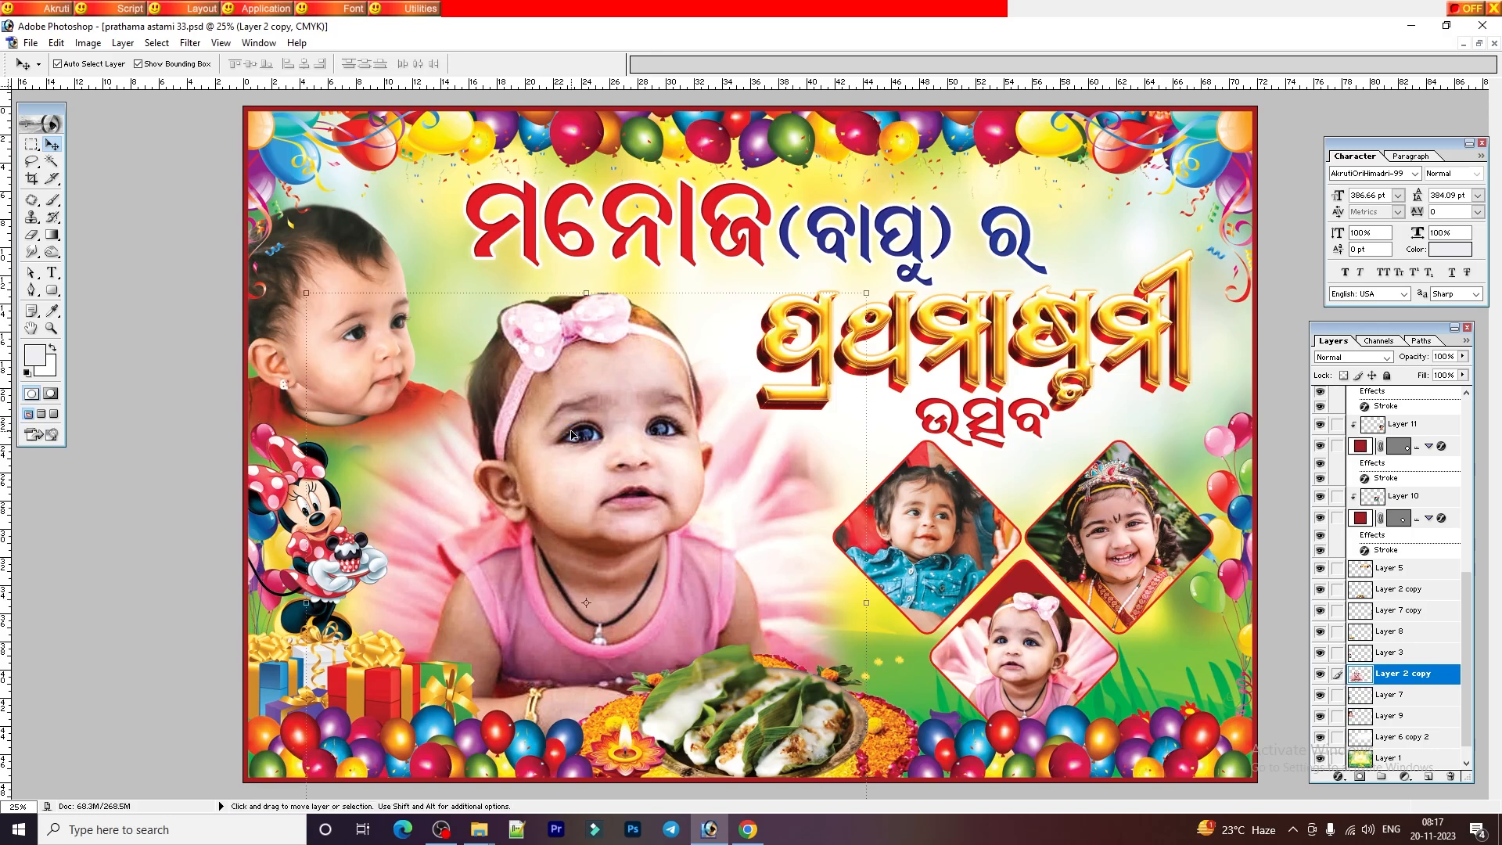
- Hide the boy's diamond photo, Layer 10, with its frame shape, select Layer 11, and show both hidden layers again
right_click(927, 562)
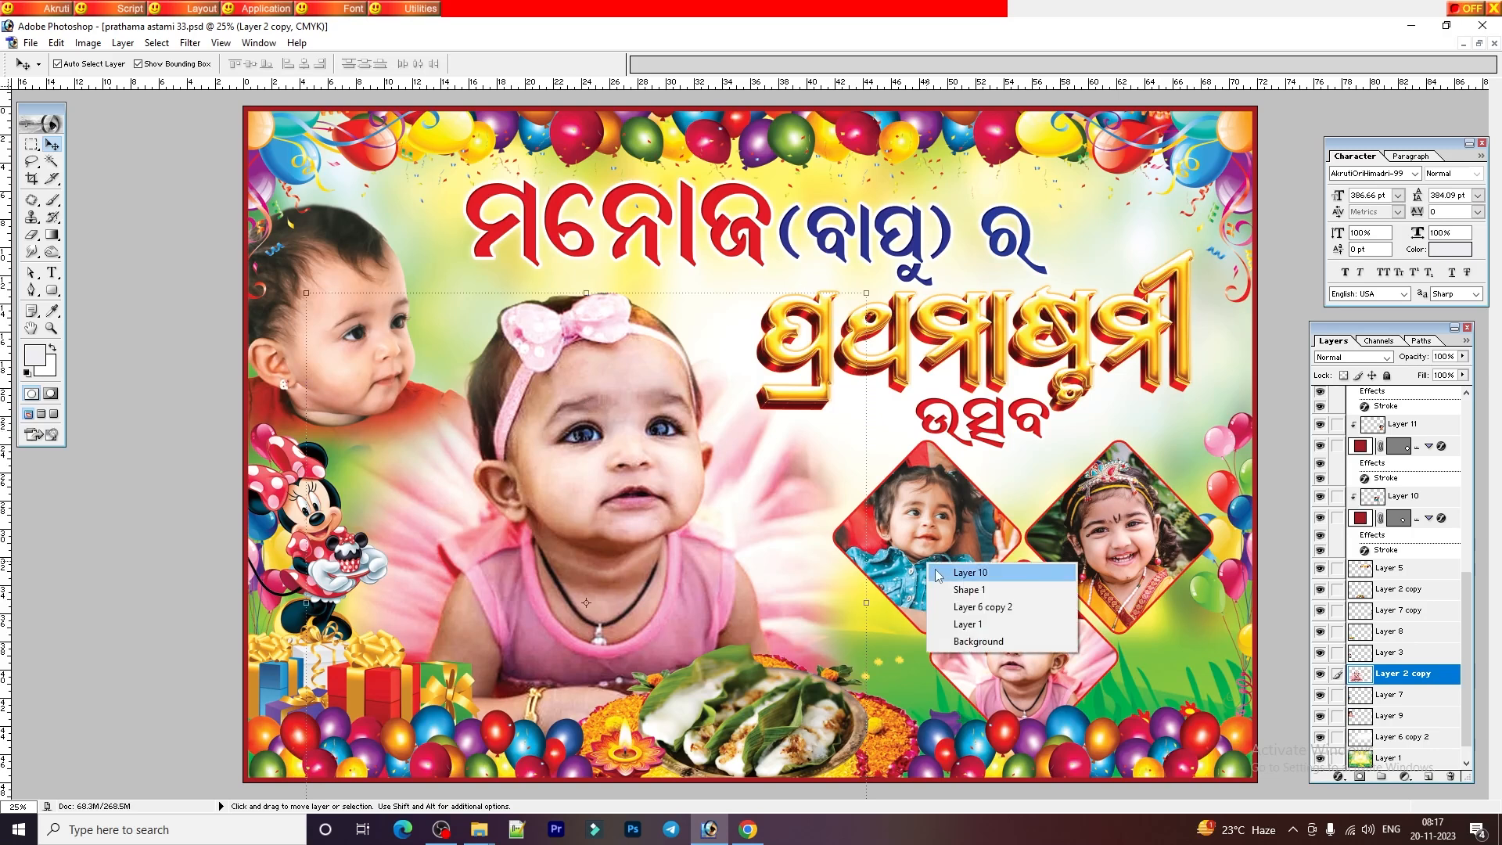
left_click(951, 570)
left_click(1320, 496)
left_click(1320, 518)
right_click(1144, 532)
left_click(1169, 540)
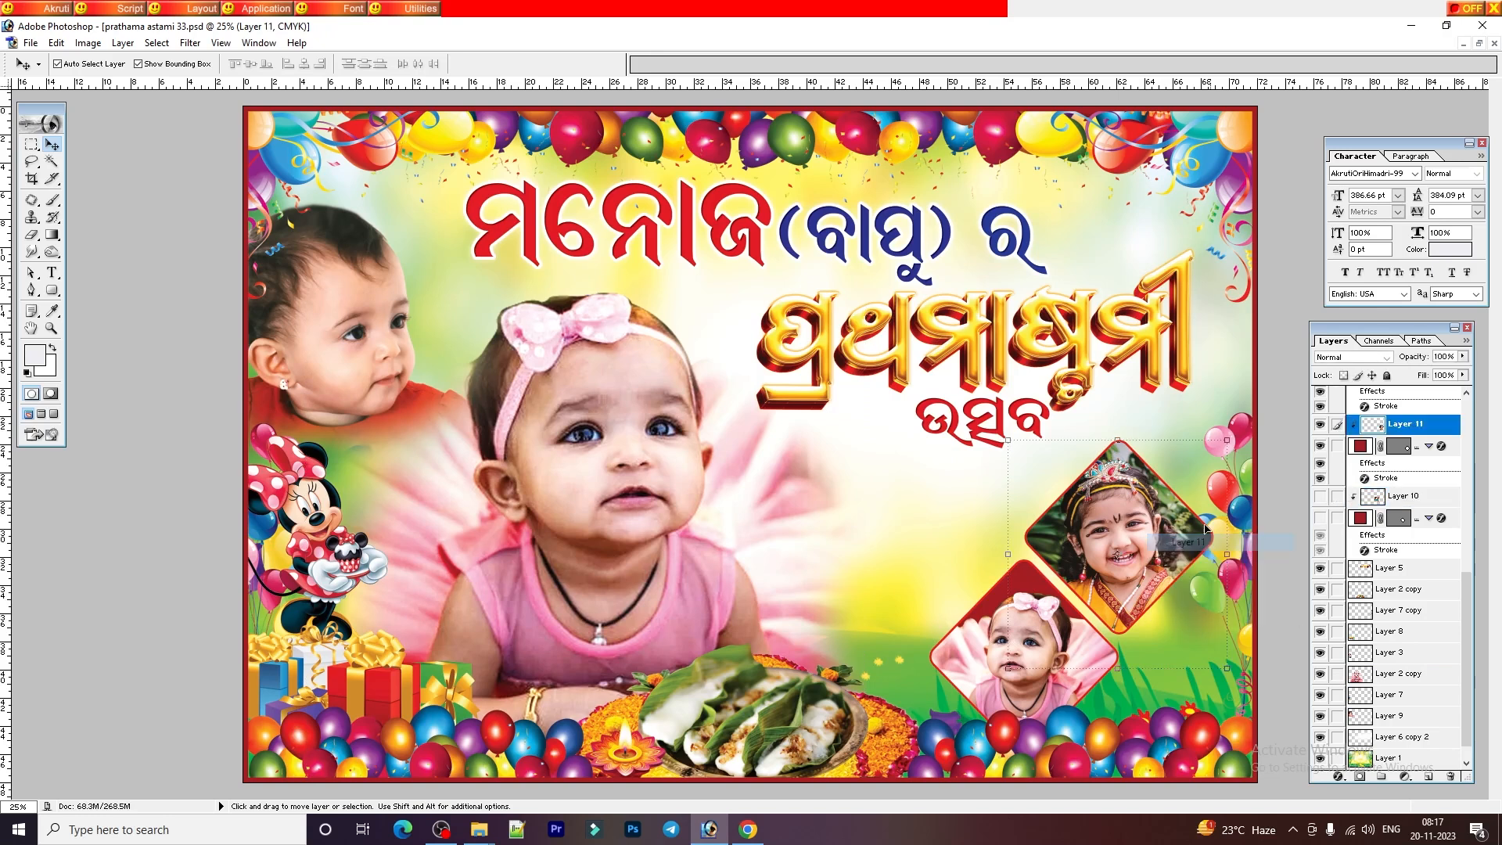
left_click(1318, 498)
left_click(1319, 520)
left_click(1319, 520)
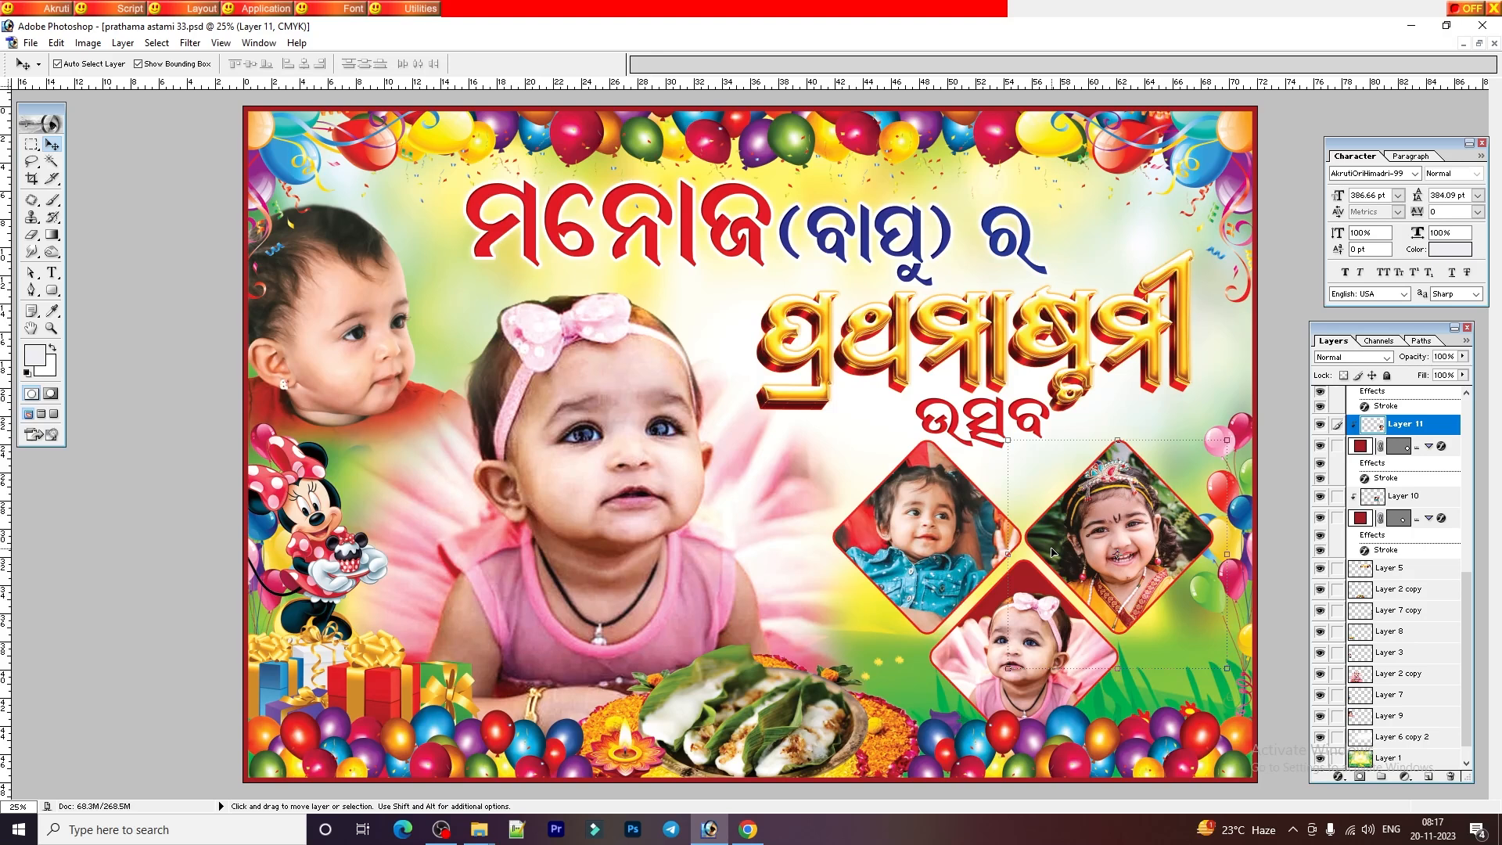
- Delete the boy's photo, Layer 10, and paste the photo of the child on a bicycle over the empty diamond frame
left_click(945, 540)
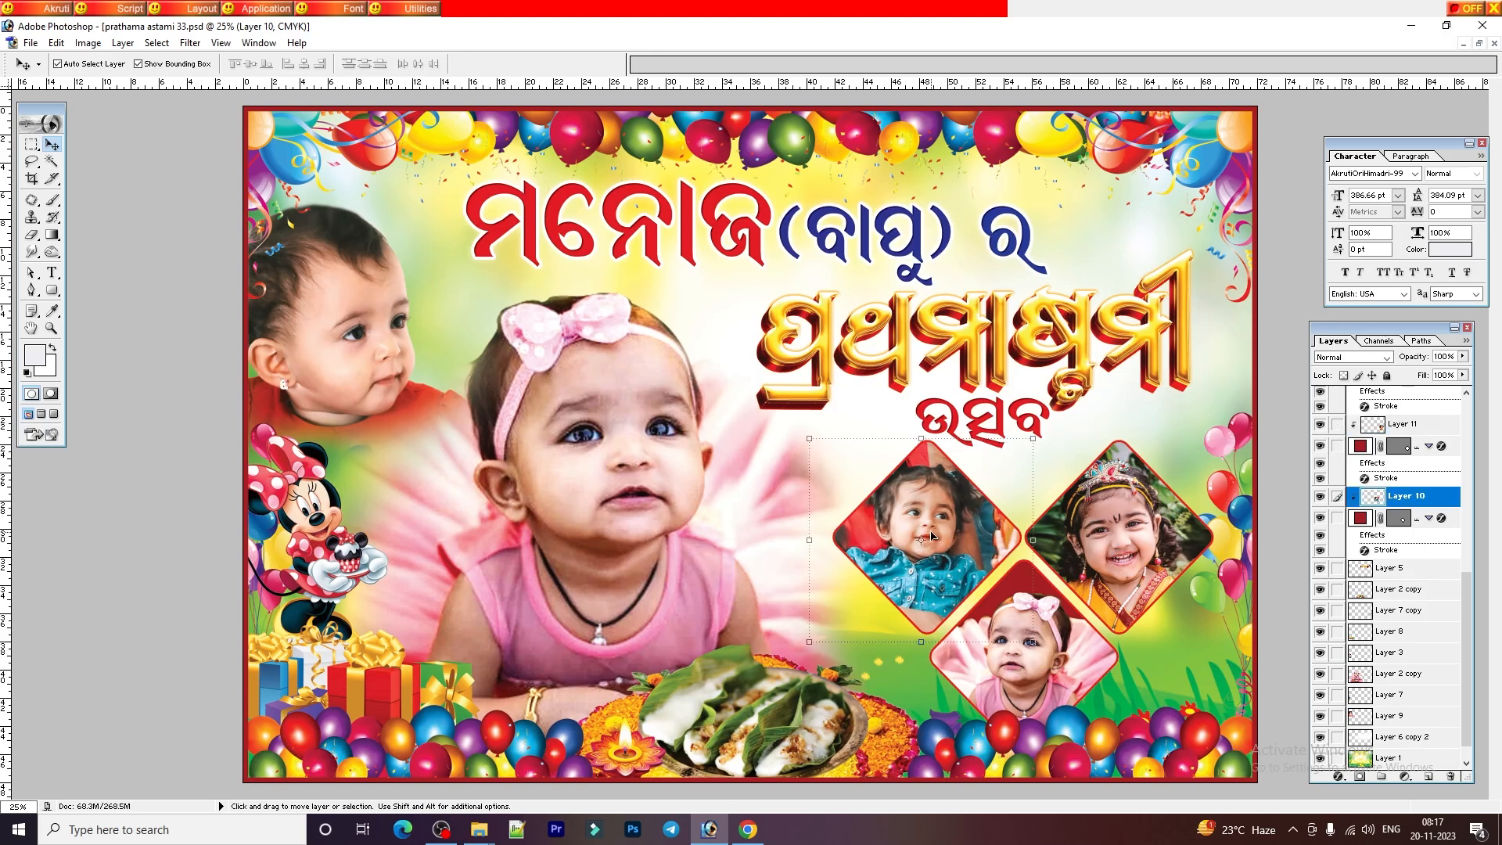
left_click(1449, 779)
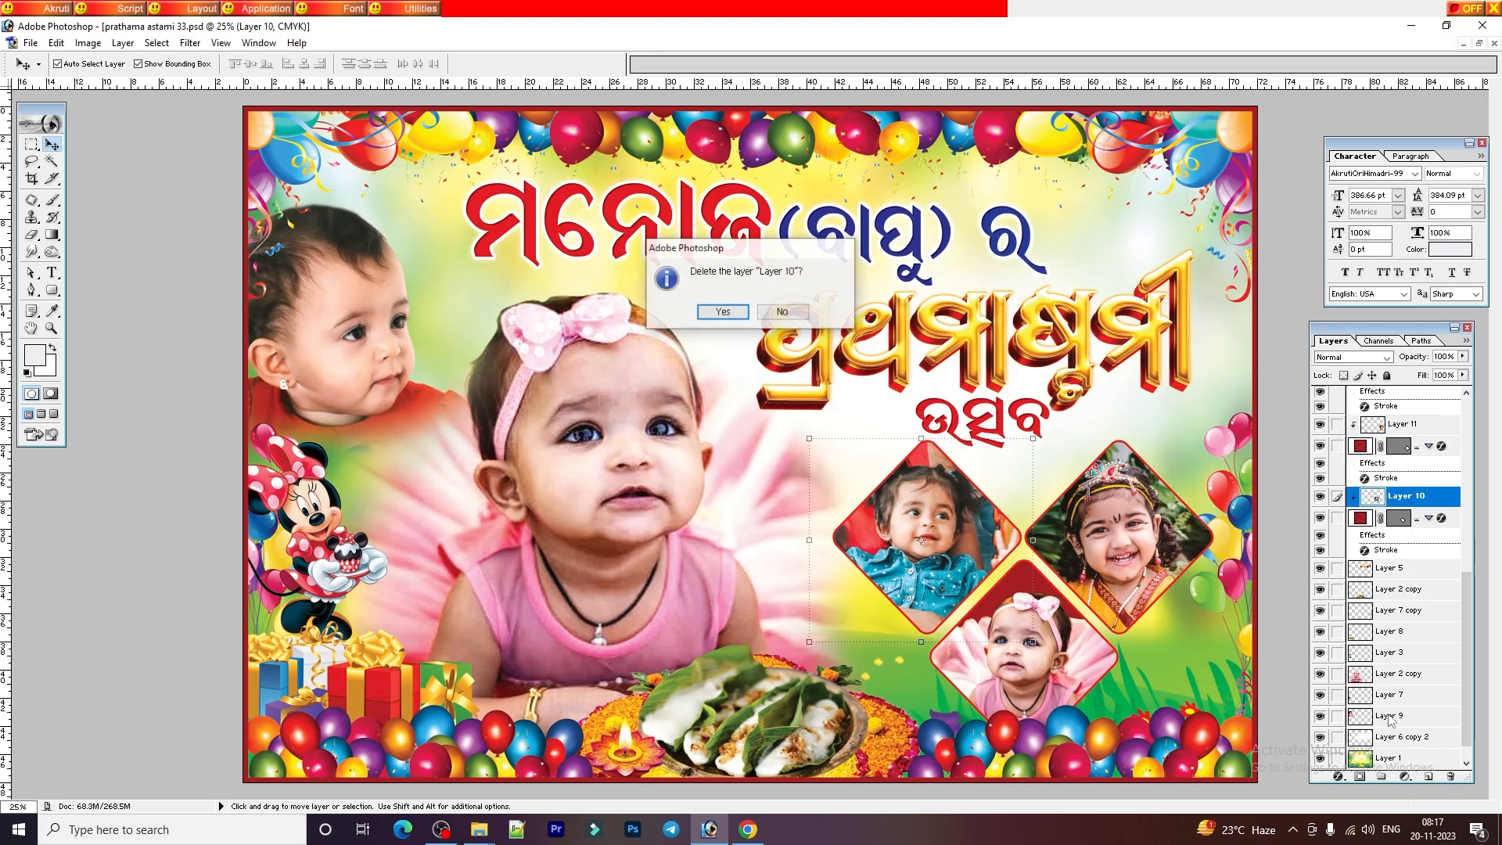
left_click(729, 311)
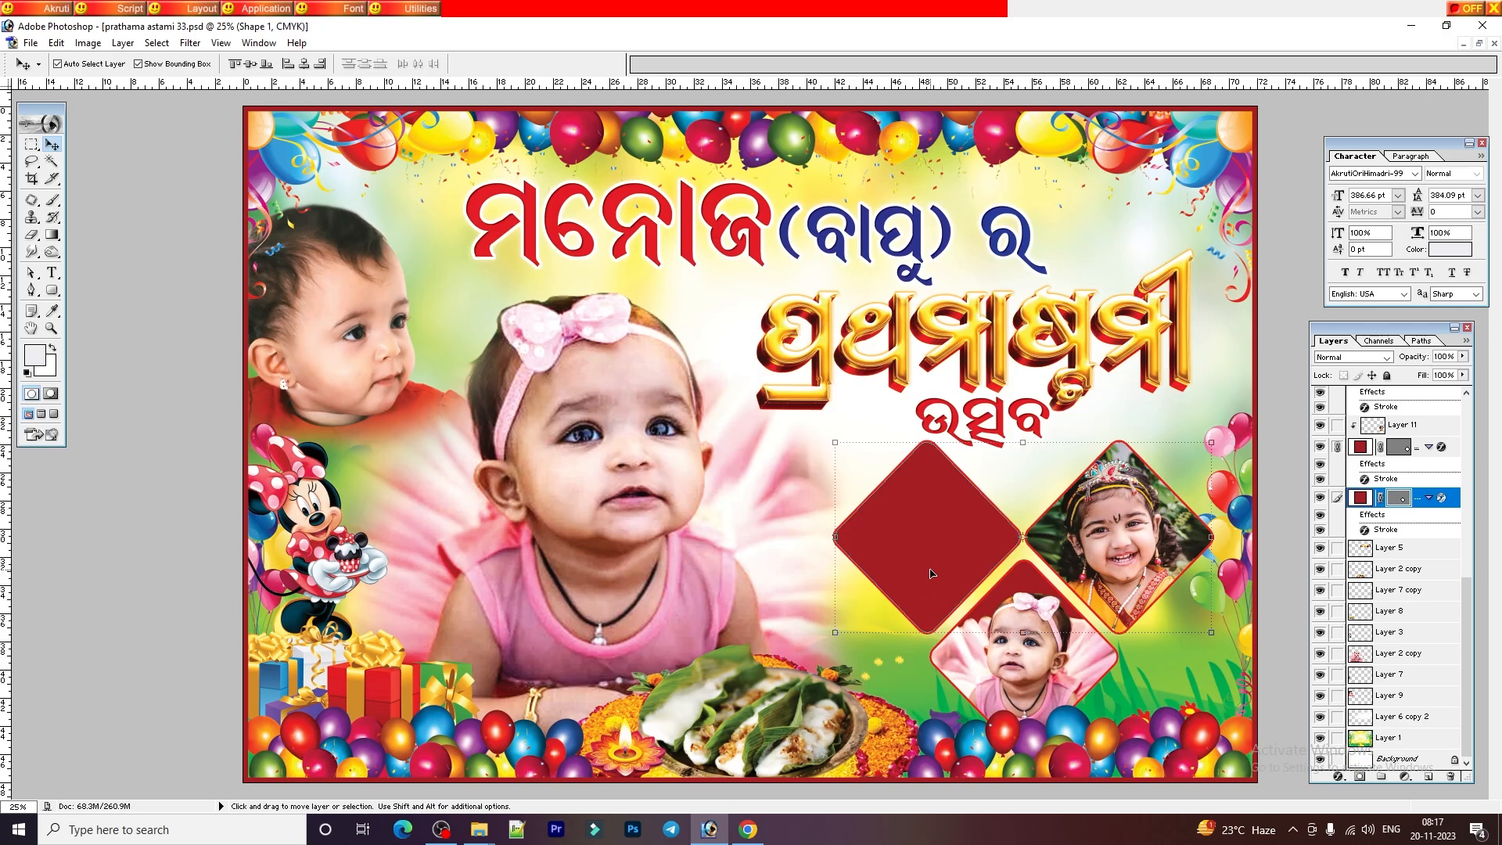
key("ctrl+v")
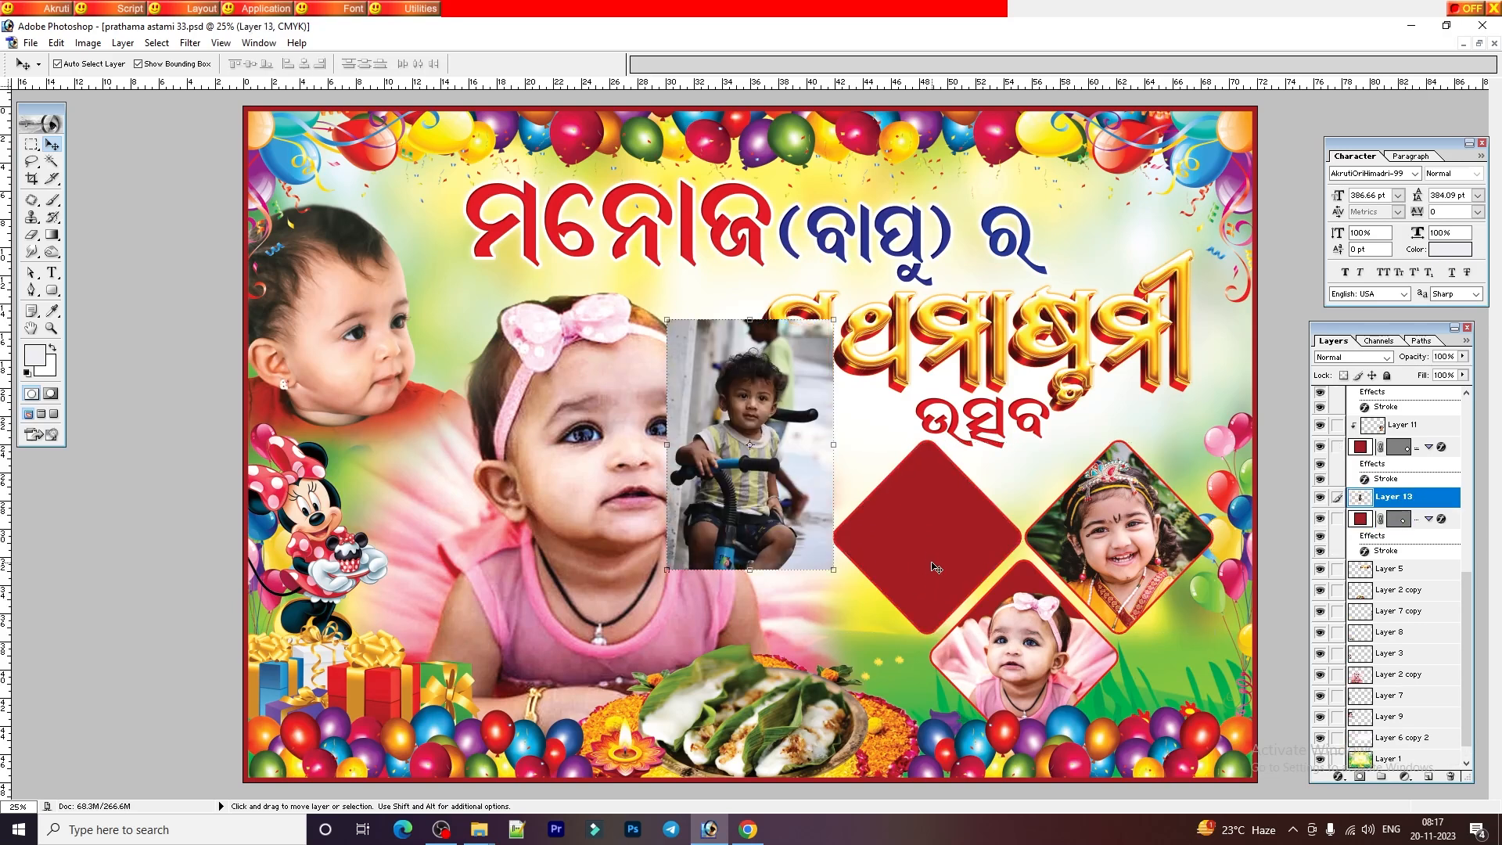
left_click_drag(721, 463, 873, 550)
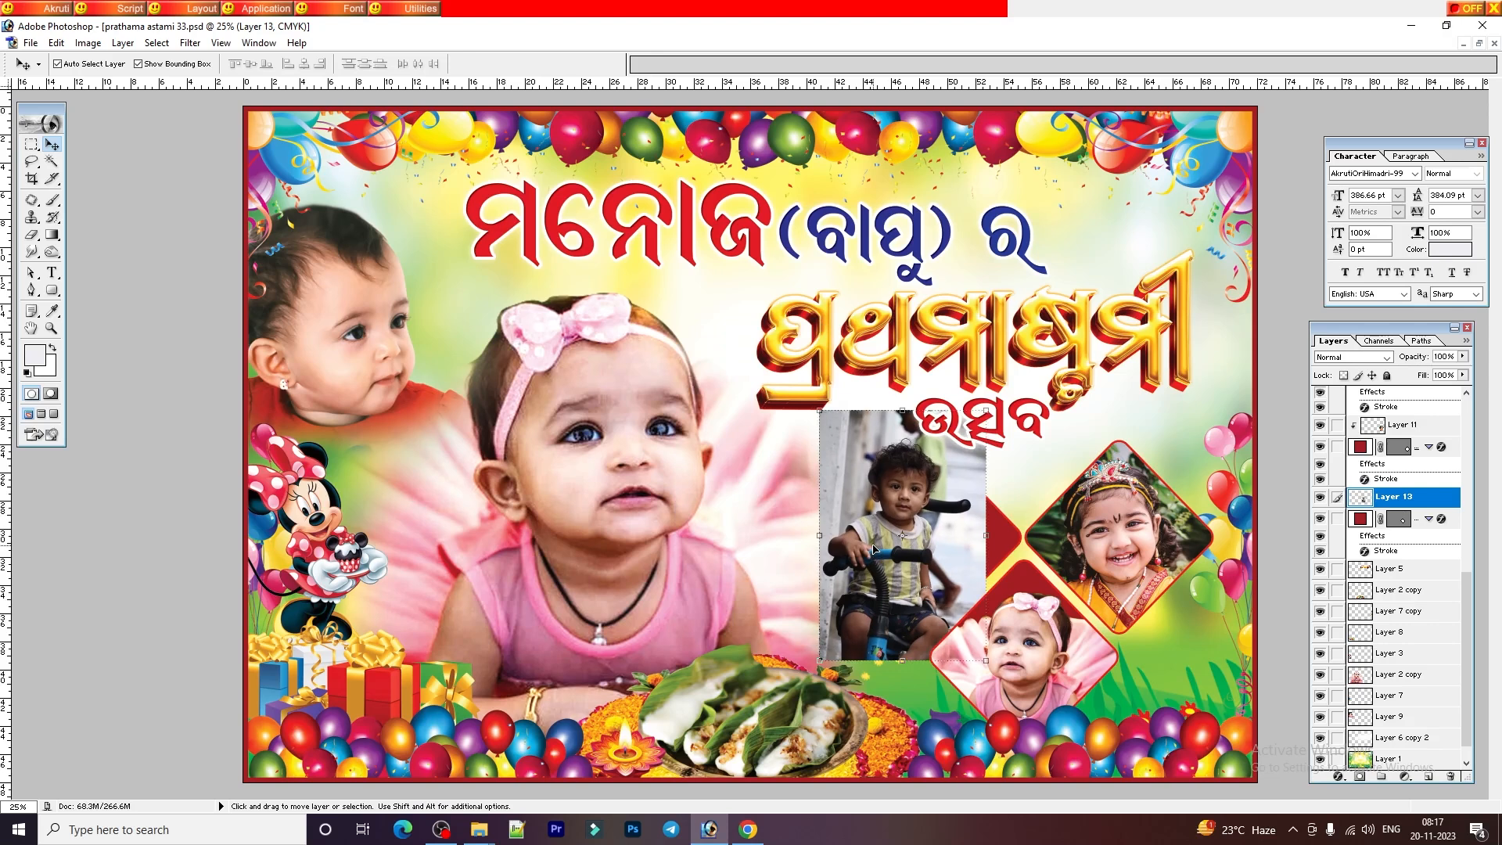
- Undo the pasted photo's move, the paste and the deletion of Layer 10
key("ctrl+alt+z")
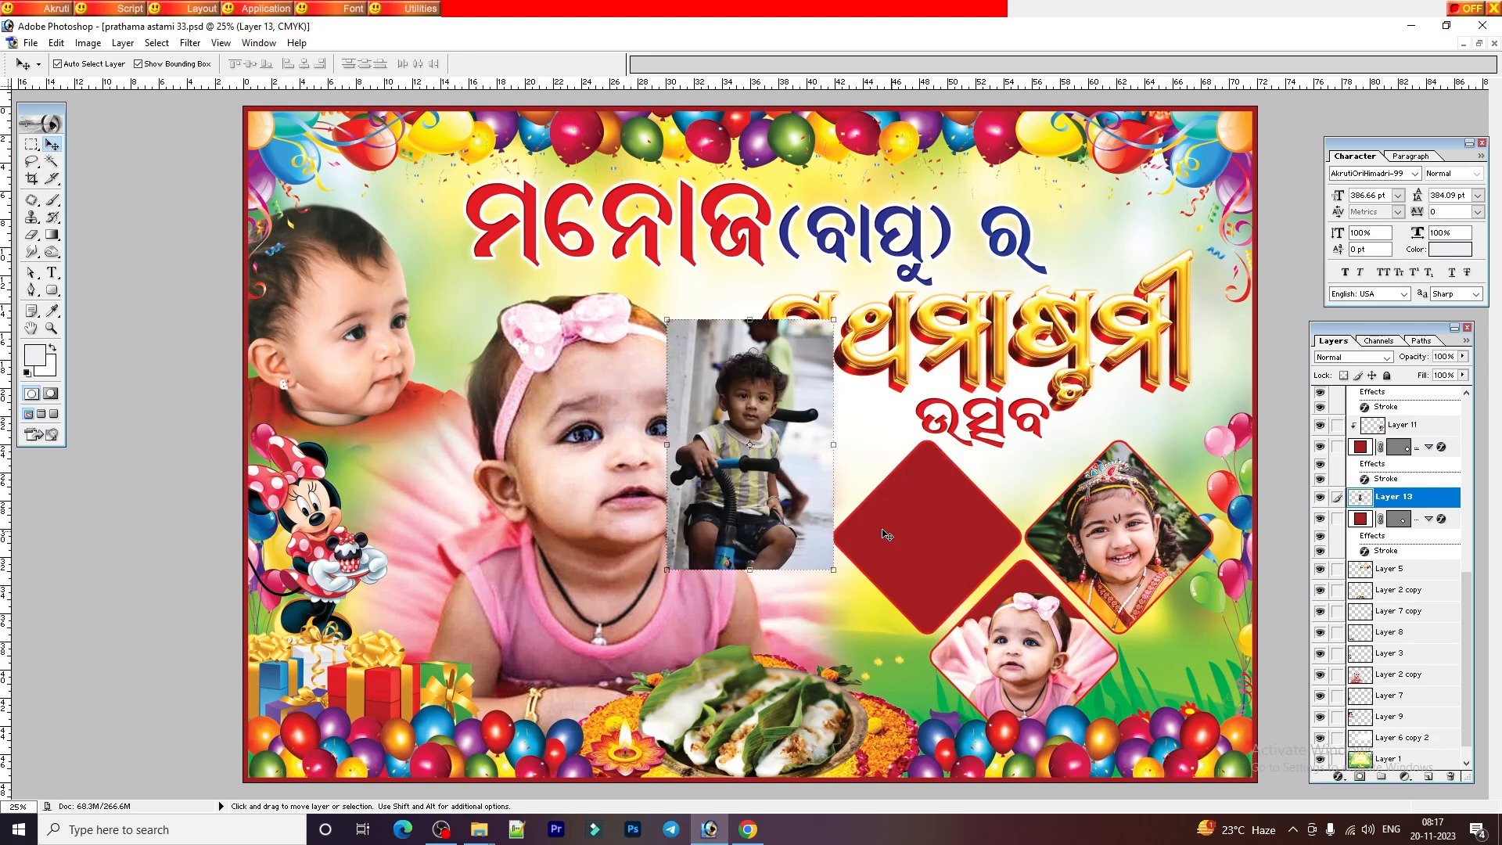
key("ctrl+alt+z")
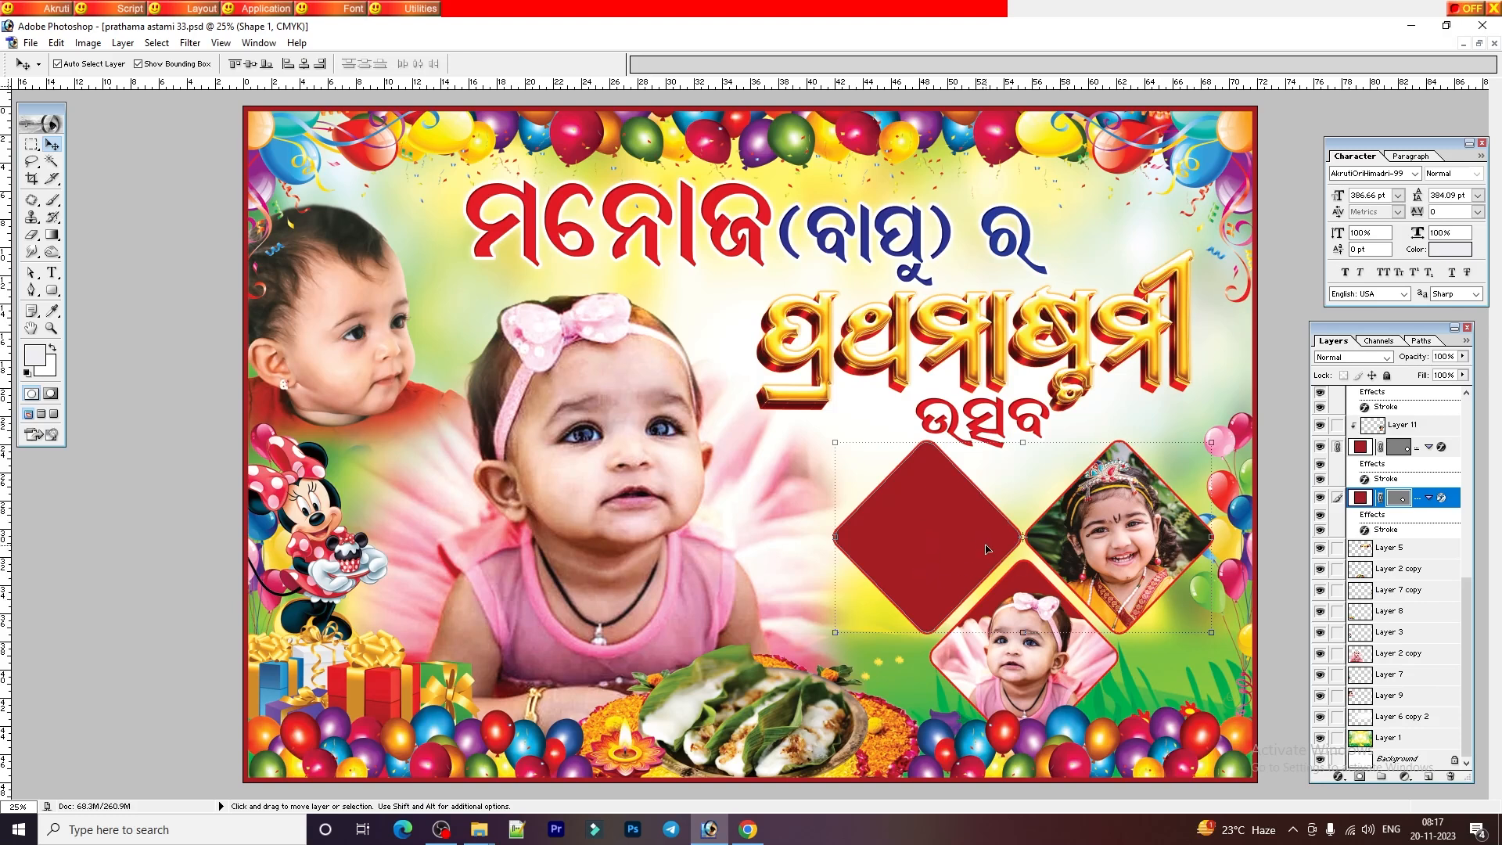
key("ctrl+alt+z")
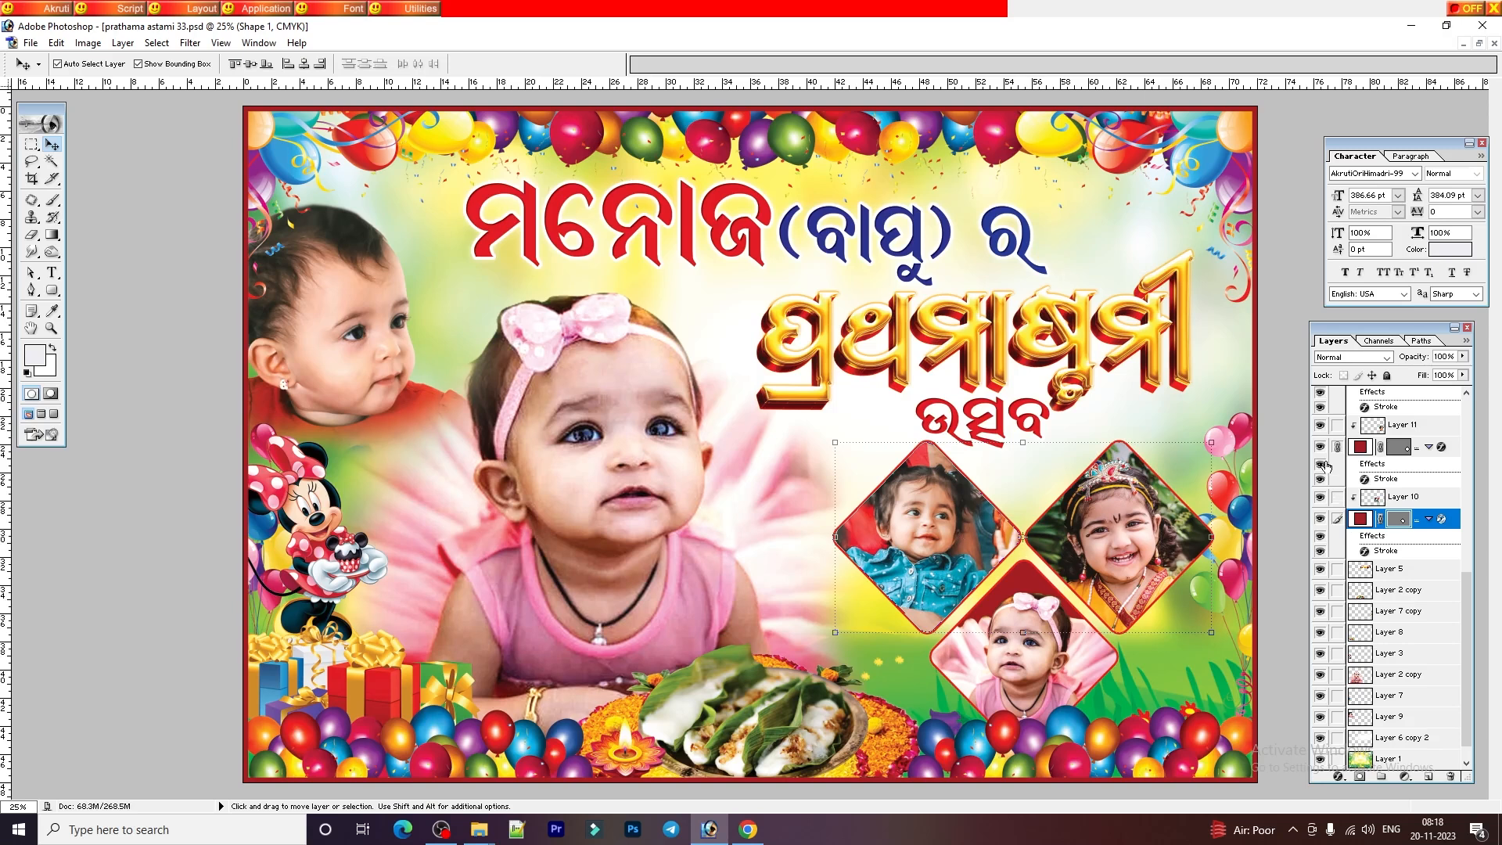
- Select the girl's diamond frame, Shape 1 copy, unlink it from the neighbouring frame, and reselect her photo, Layer 11
mouse_move(1133, 556)
left_mouse_down()
mouse_move(1097, 583)
mouse_move(1156, 557)
left_mouse_up()
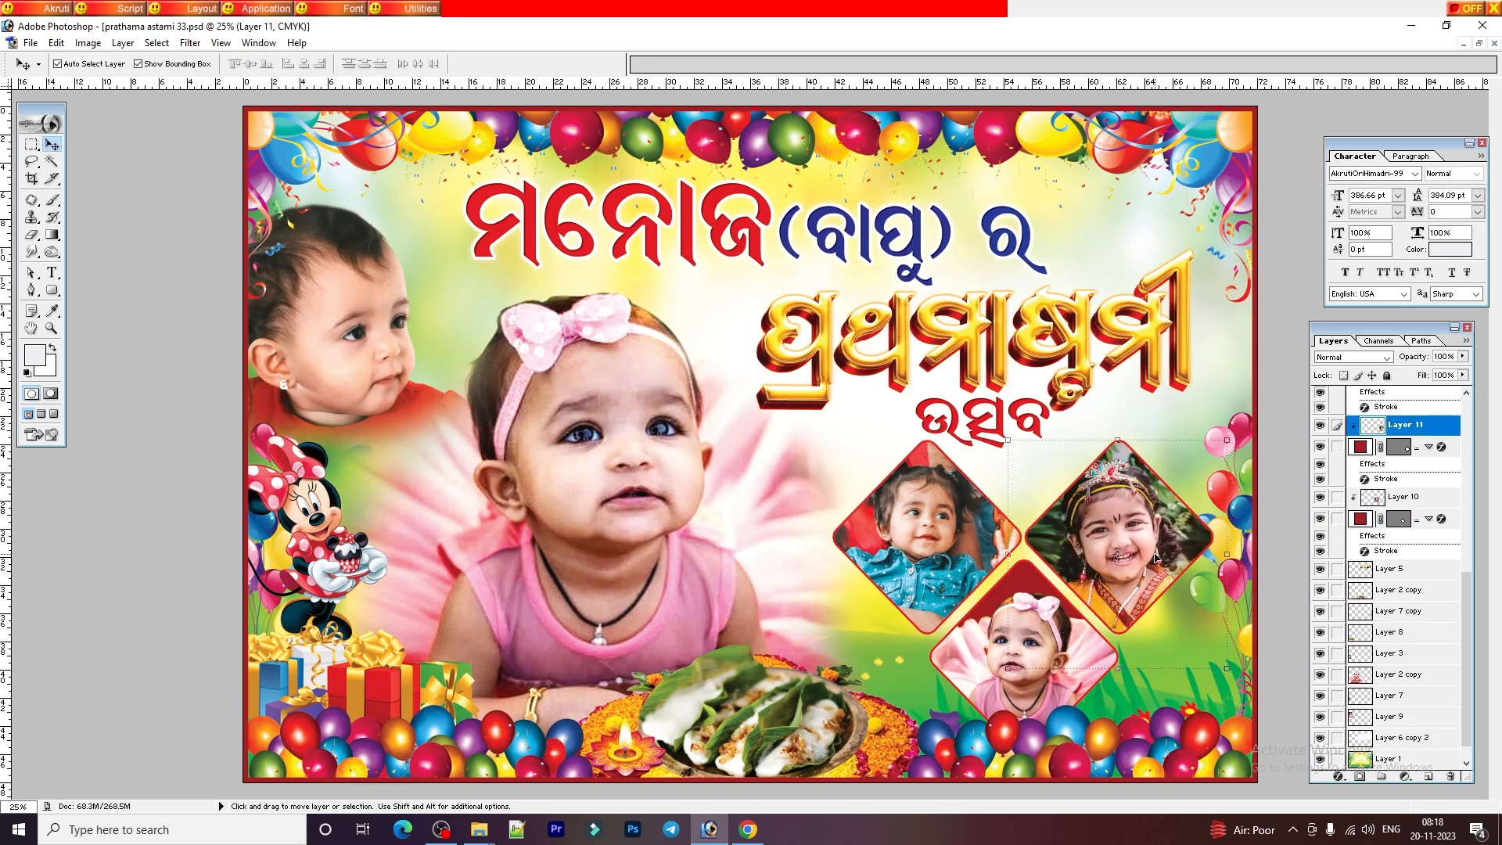
right_click(1141, 467)
left_click(1196, 505)
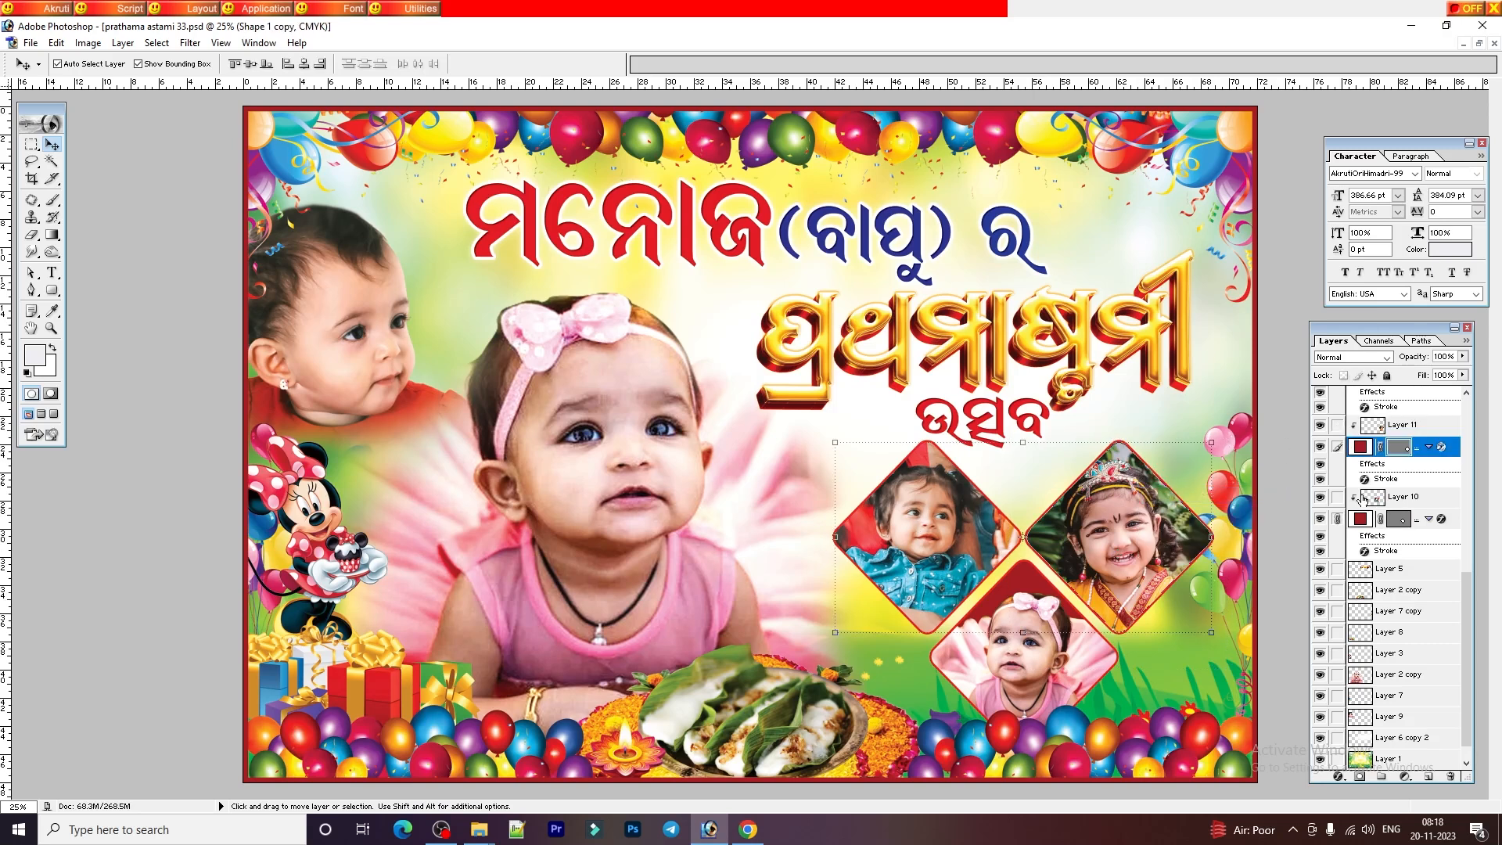
scroll(1338, 622, "up", 2)
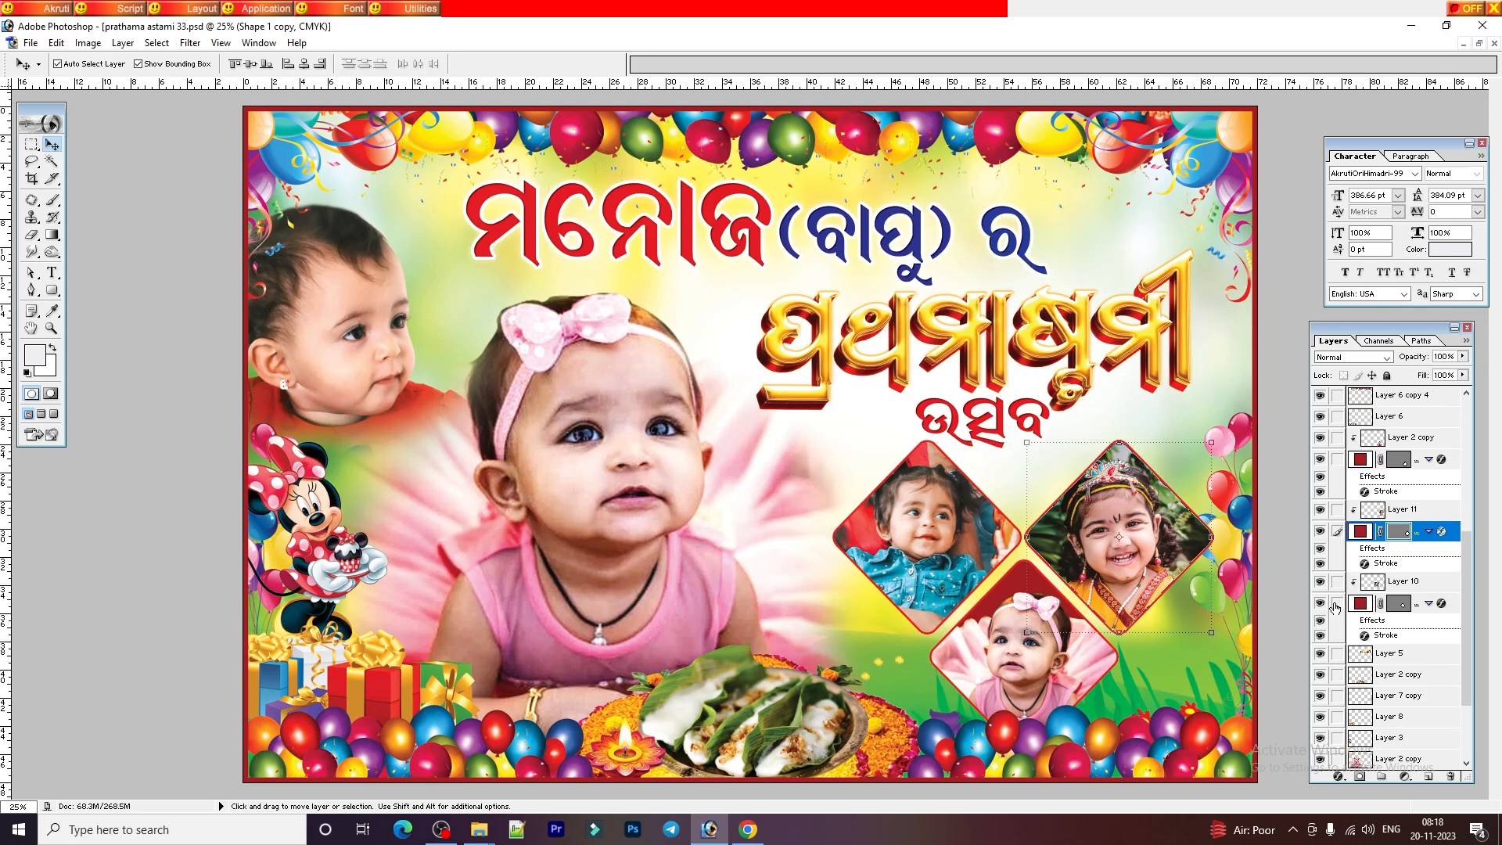
scroll(1337, 622, "up", 3)
scroll(1119, 534, "up", 1)
scroll(1118, 540, "down", 1)
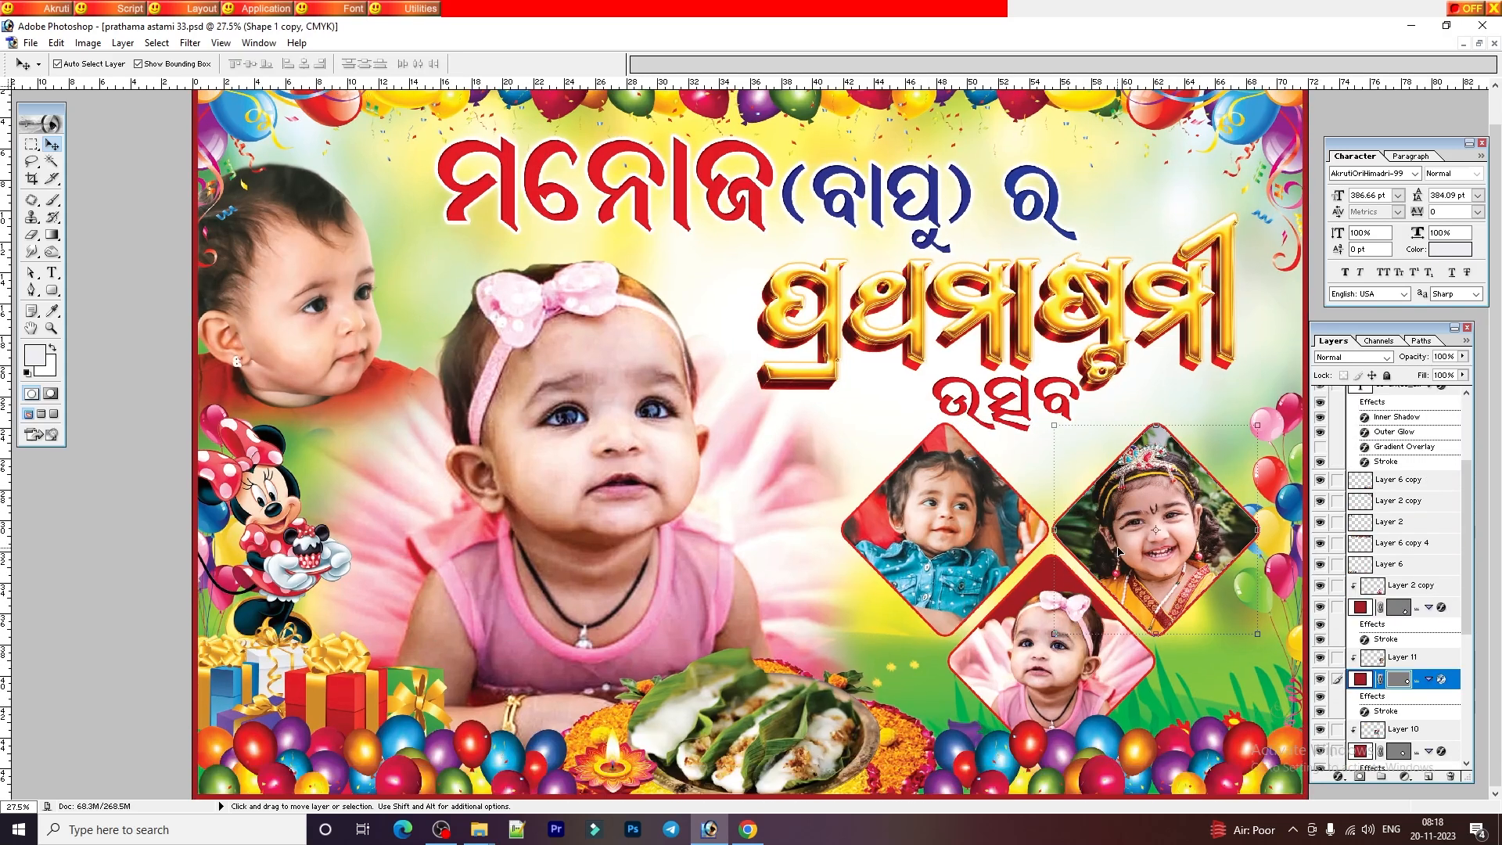
left_click(1133, 539)
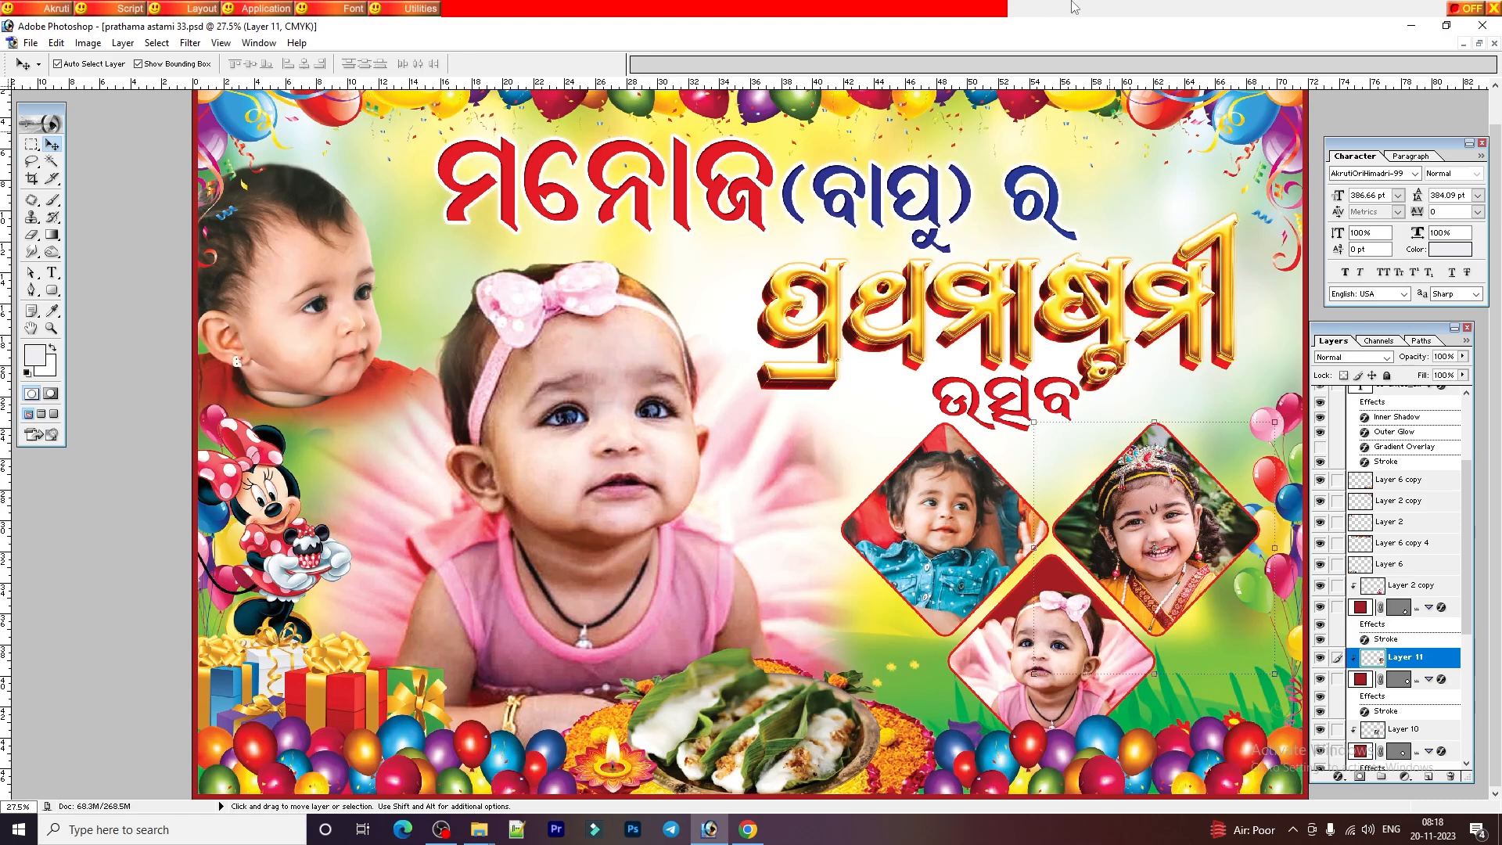
- Switch to prathama astami 22.psd, close it, and show prathama astami 11.psd maximized with the whole banner in view
left_click(1480, 43)
left_click(1031, 94)
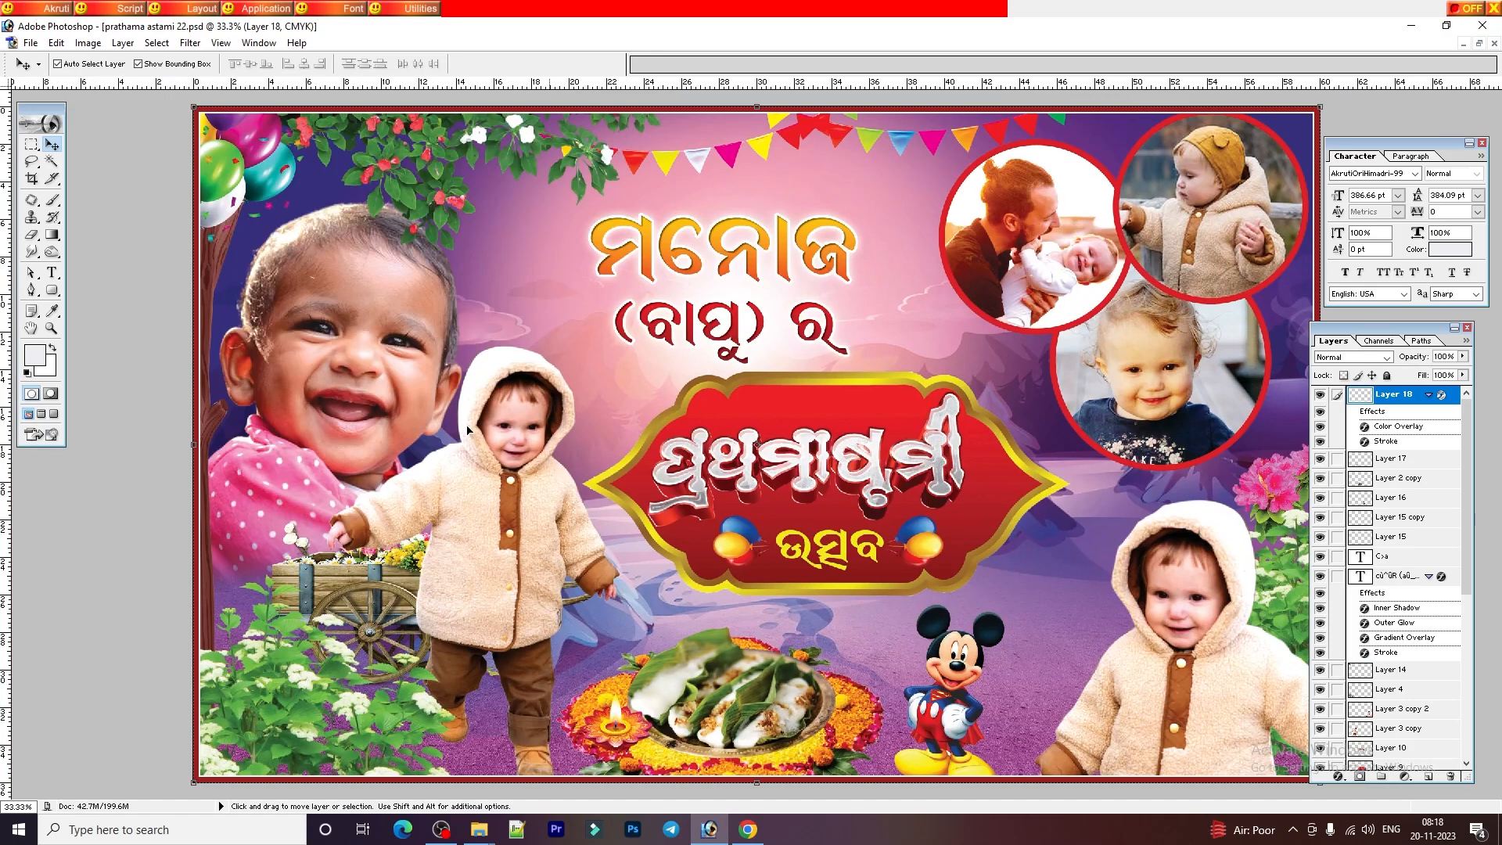
left_click(1480, 44)
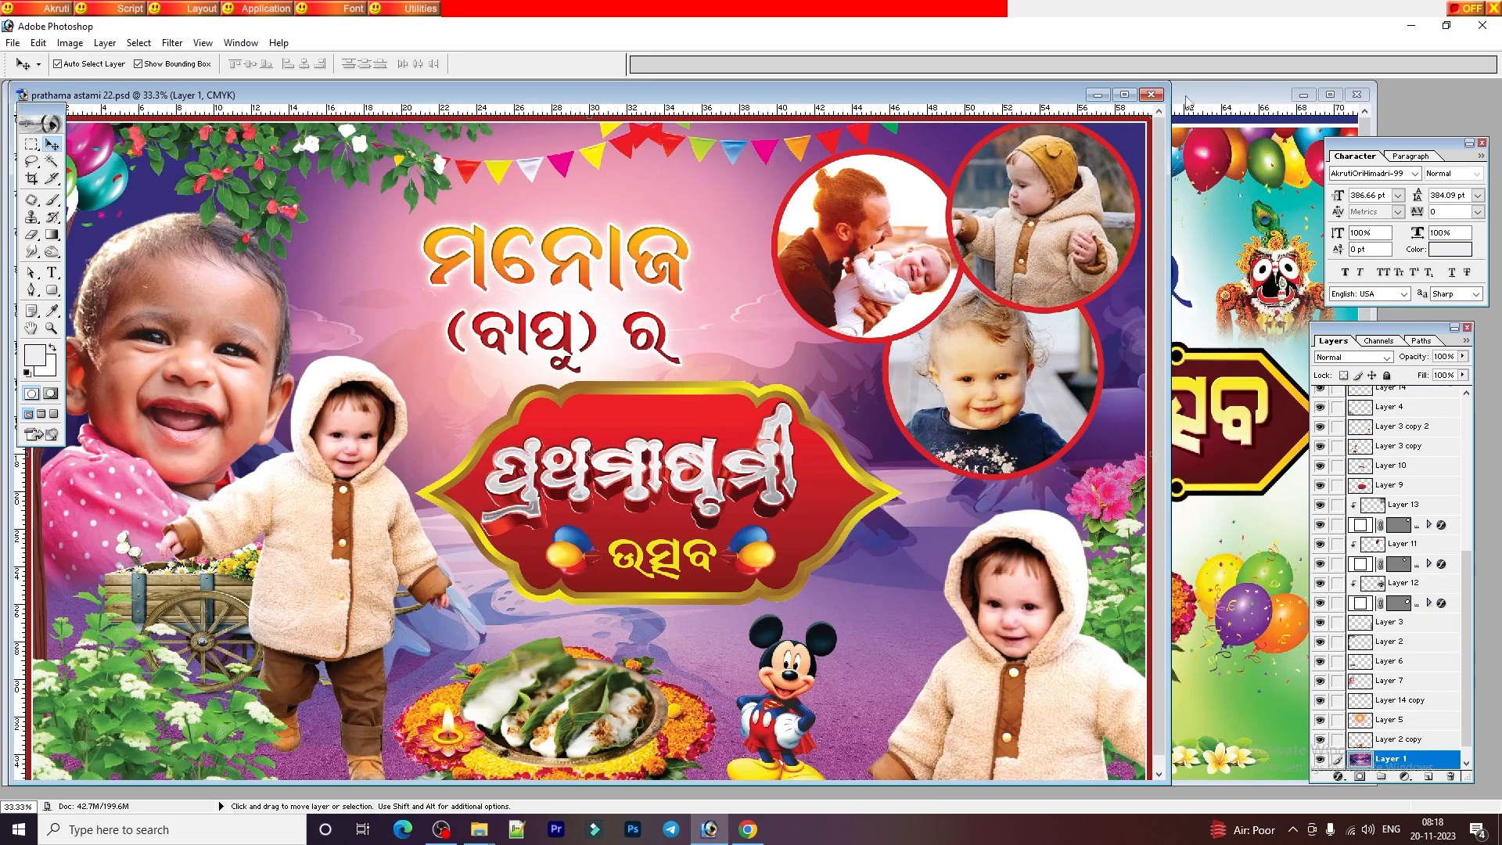
left_click(1149, 95)
left_click(1330, 95)
key("ctrl+minus")
key("ctrl+plus")
key("ctrl+minus")
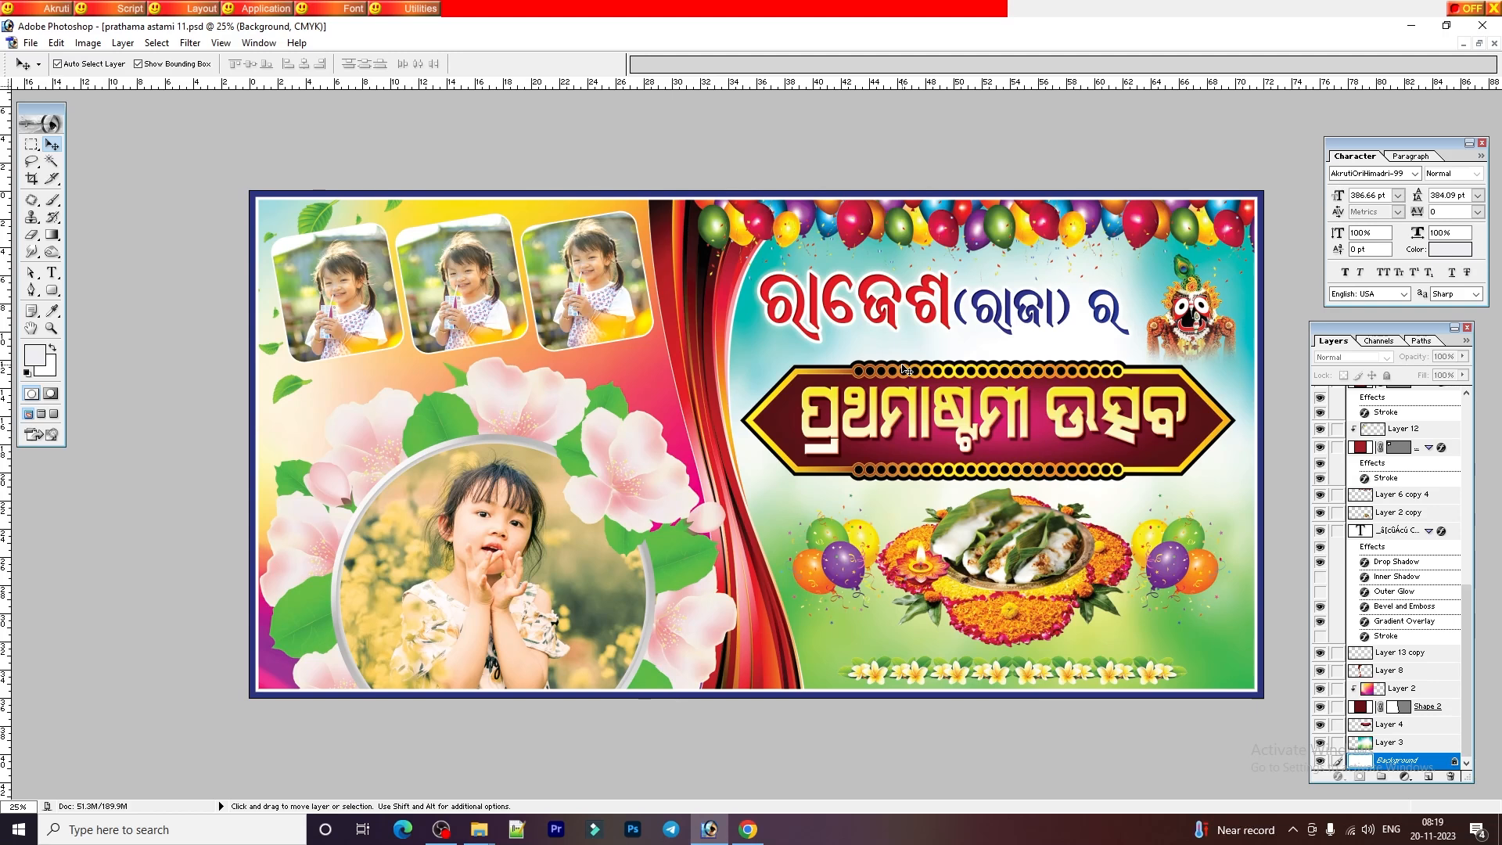
- Float the prathama astami 11.psd window and check the document's canvas size and image size
left_click(1479, 46)
left_click_drag(809, 96, 798, 145)
right_click(796, 146)
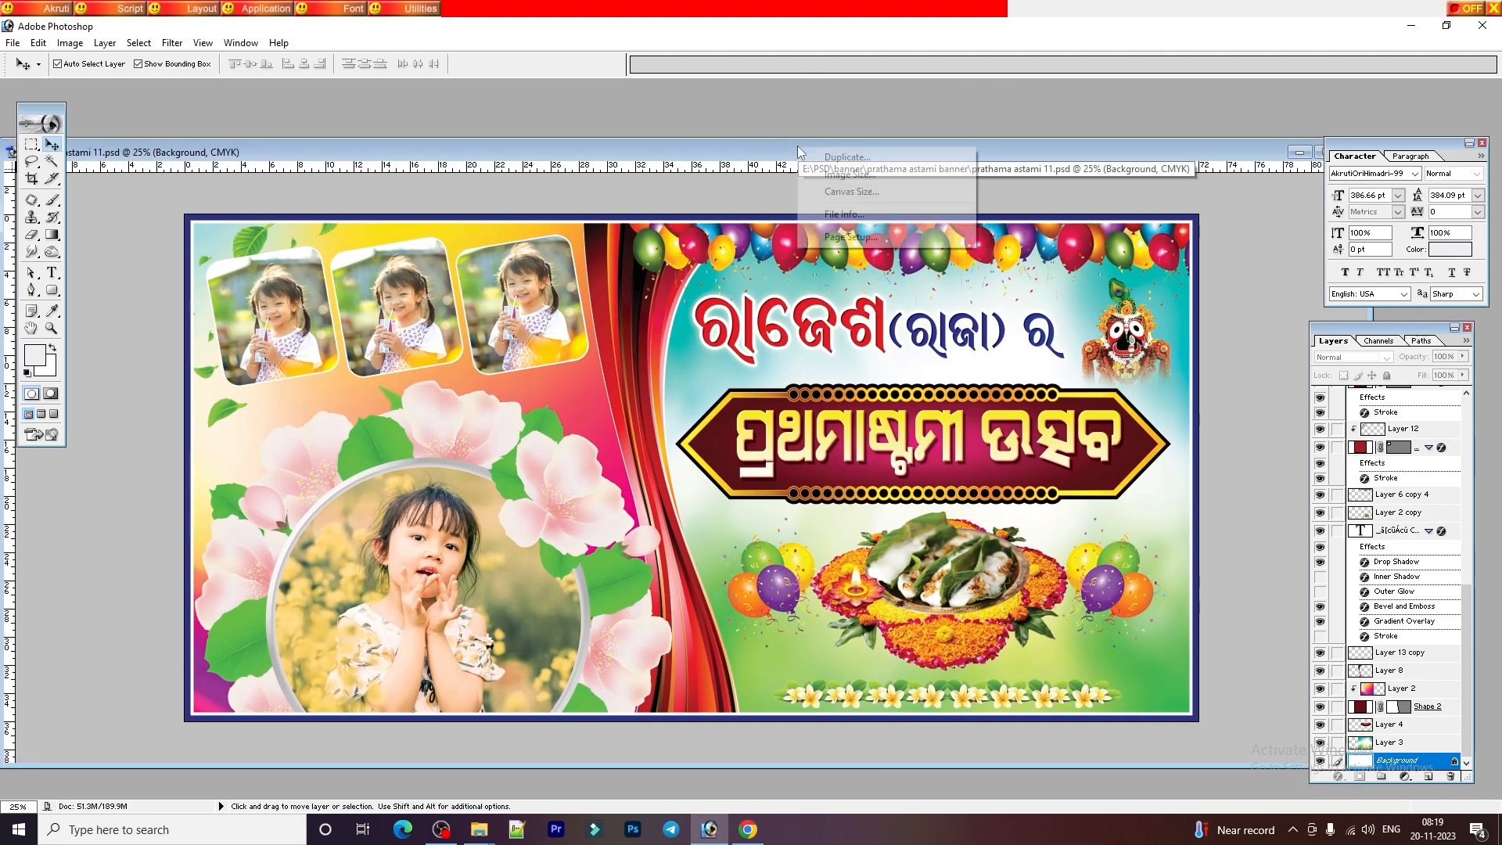
left_click(854, 195)
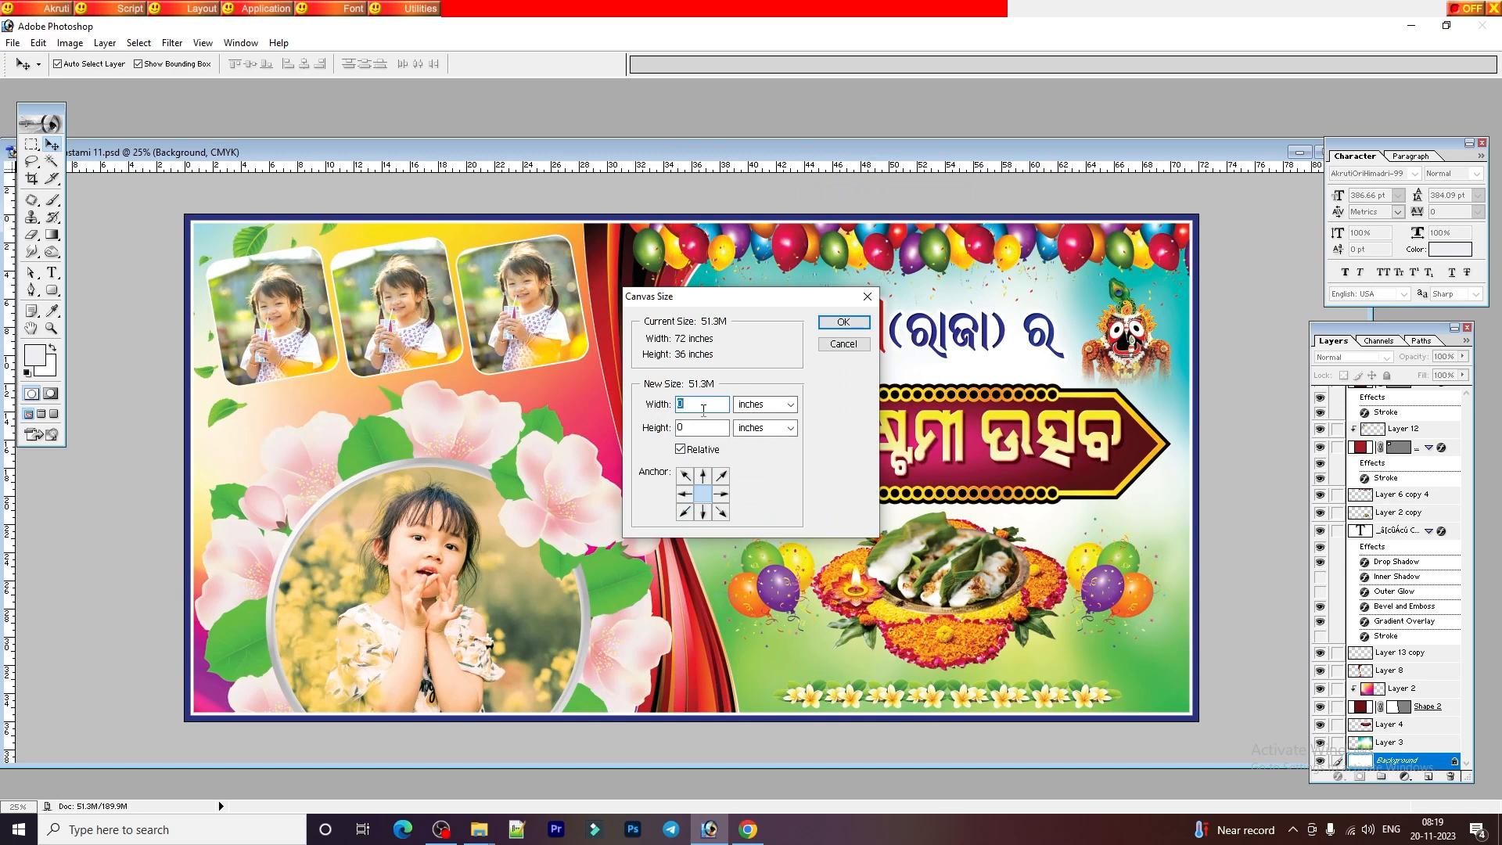
left_click(843, 321)
right_click(856, 152)
left_click(907, 178)
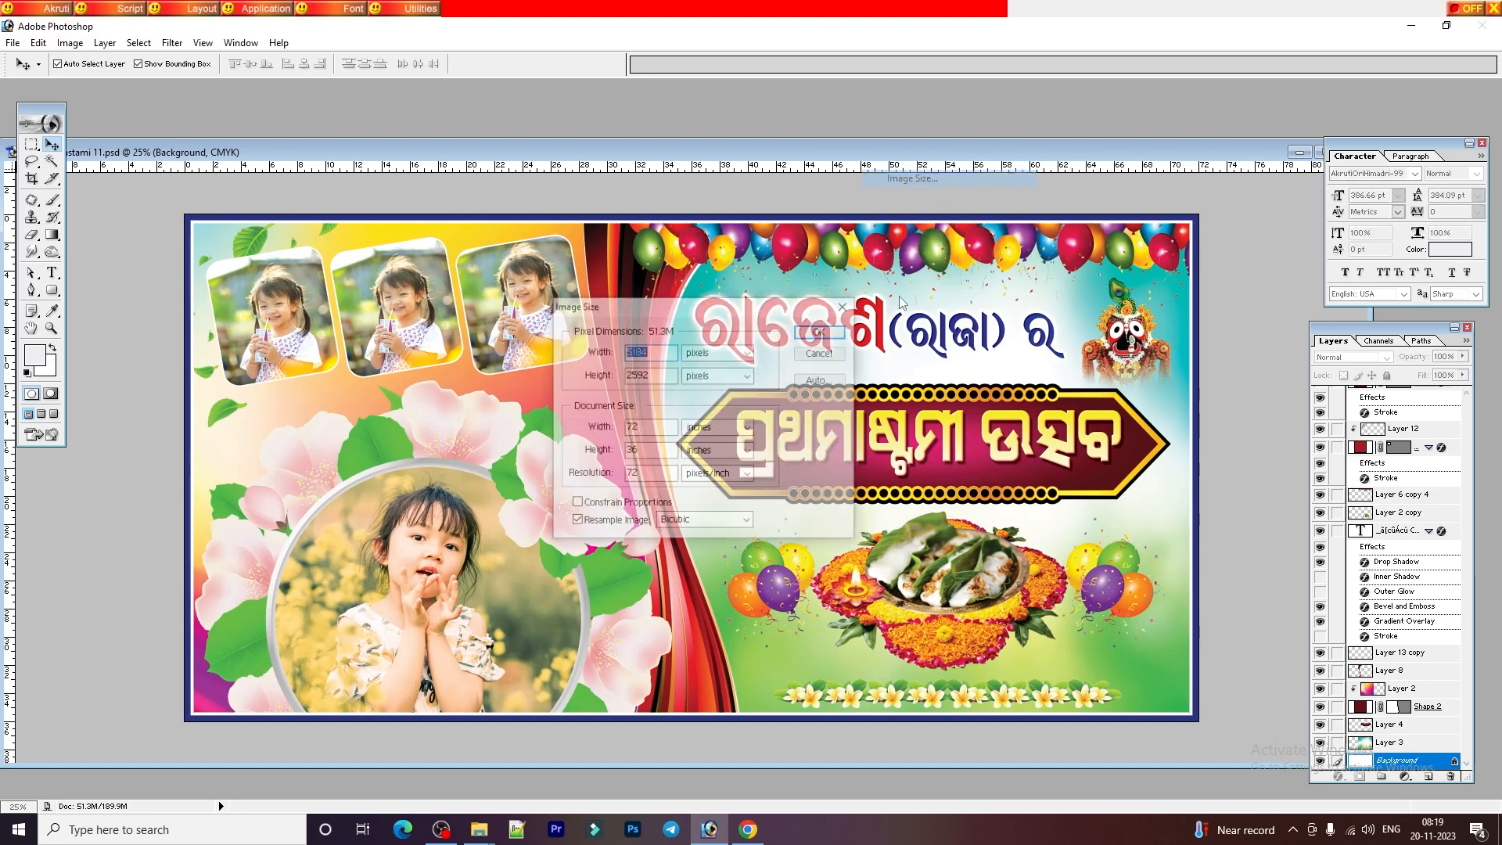
left_click(847, 305)
- Confirm white (FFFFFF) as the background colour and return to the Move tool
left_click(52, 311)
left_click(54, 366)
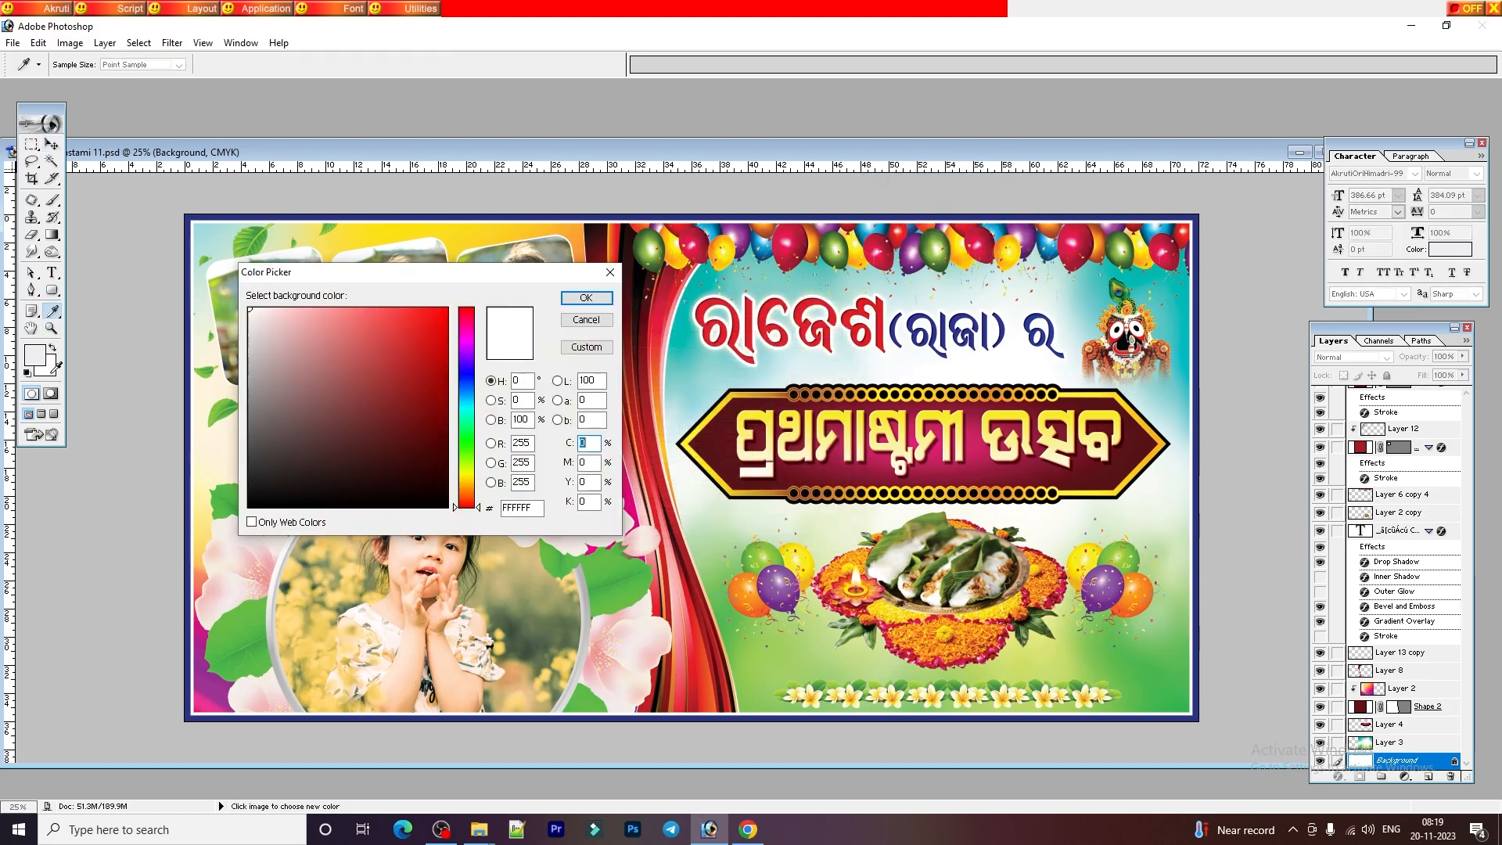
left_click(587, 298)
key("v")
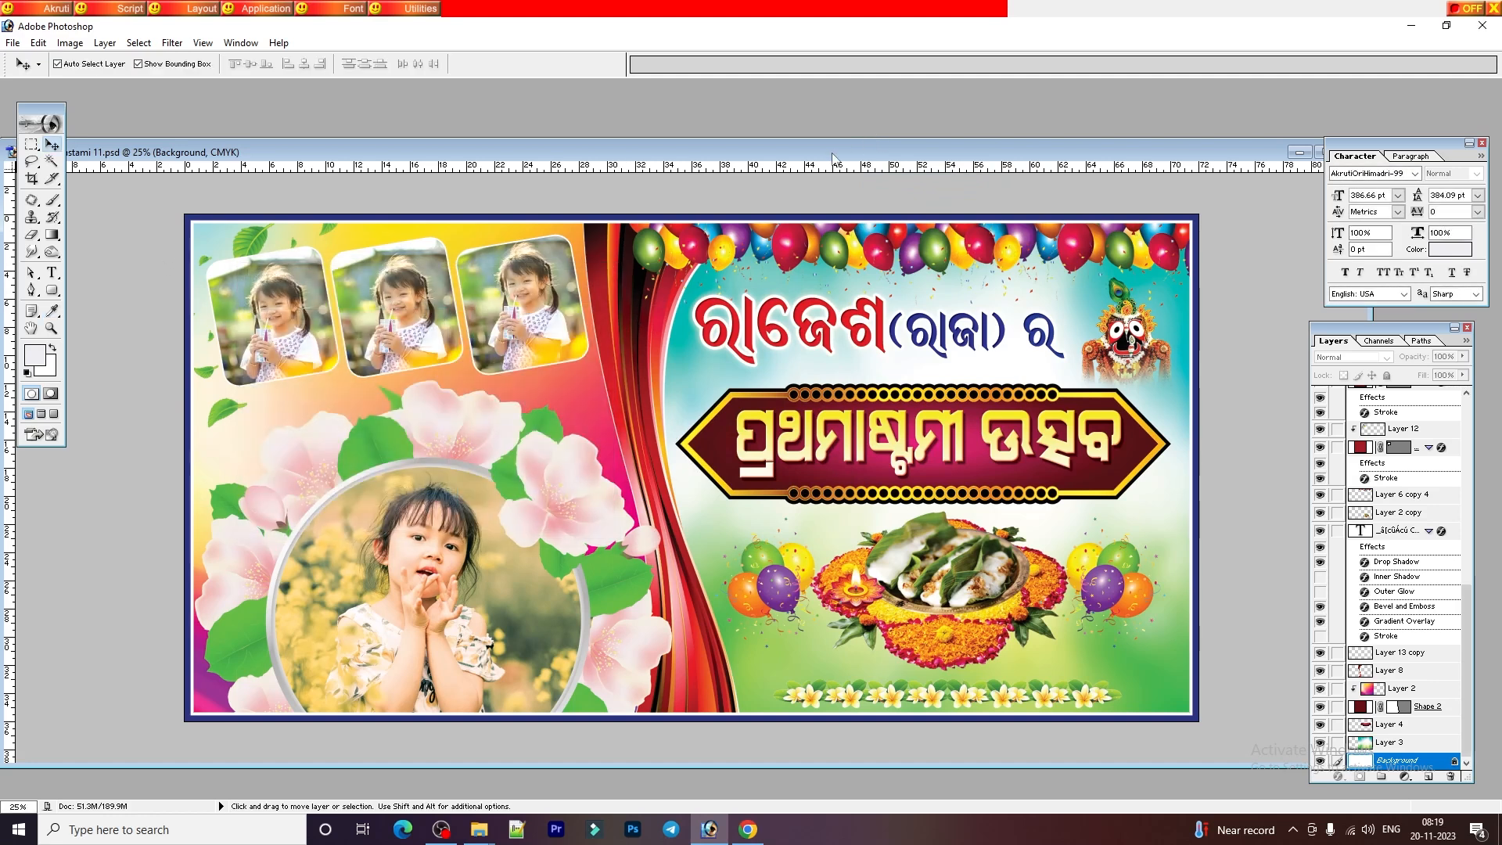
- Review the document's Image Size settings without changing them
right_click(834, 159)
left_click(861, 178)
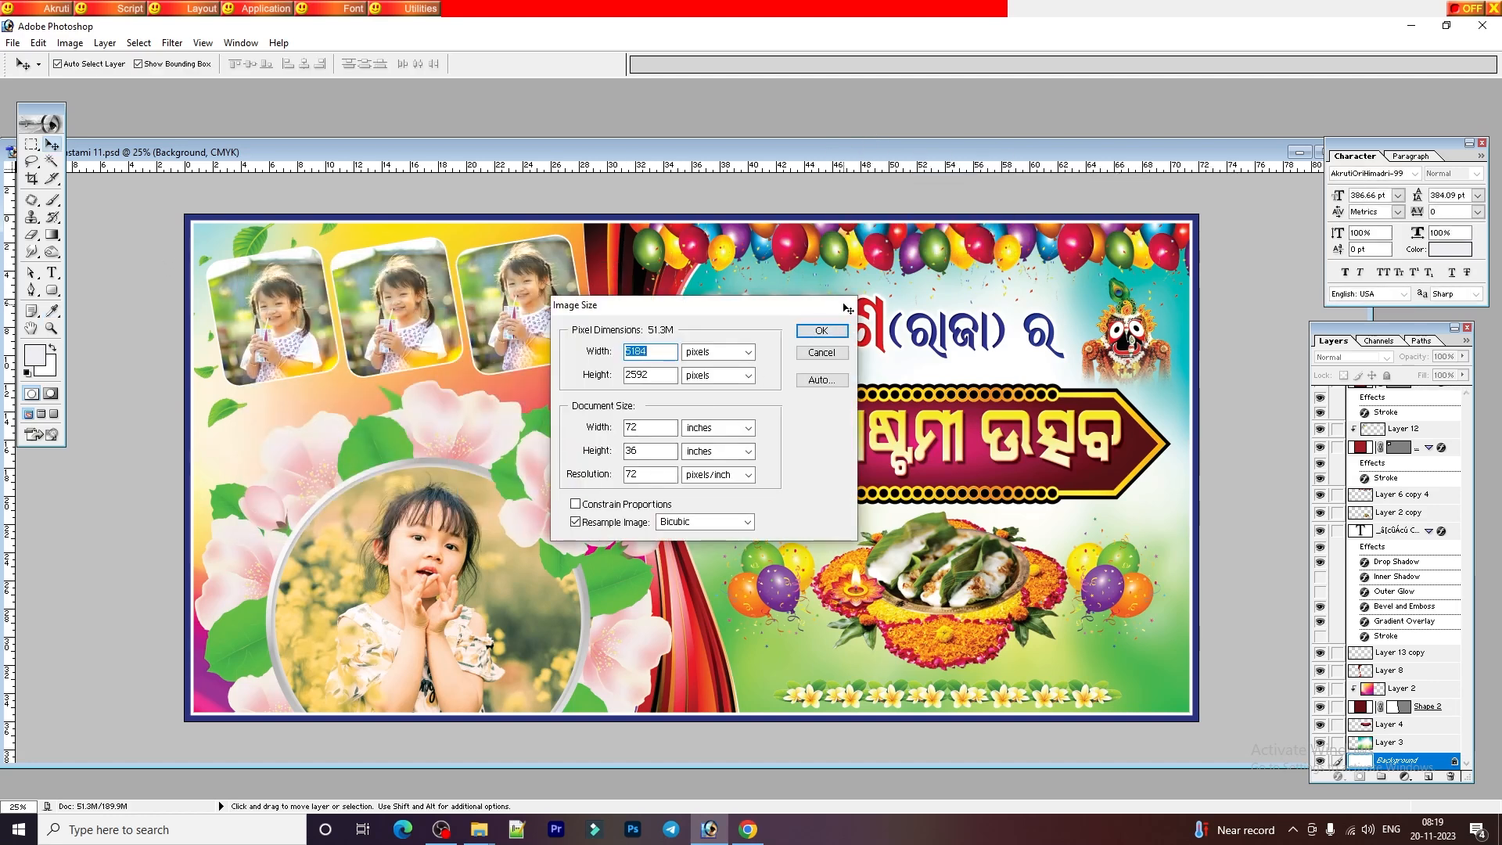
left_click(846, 306)
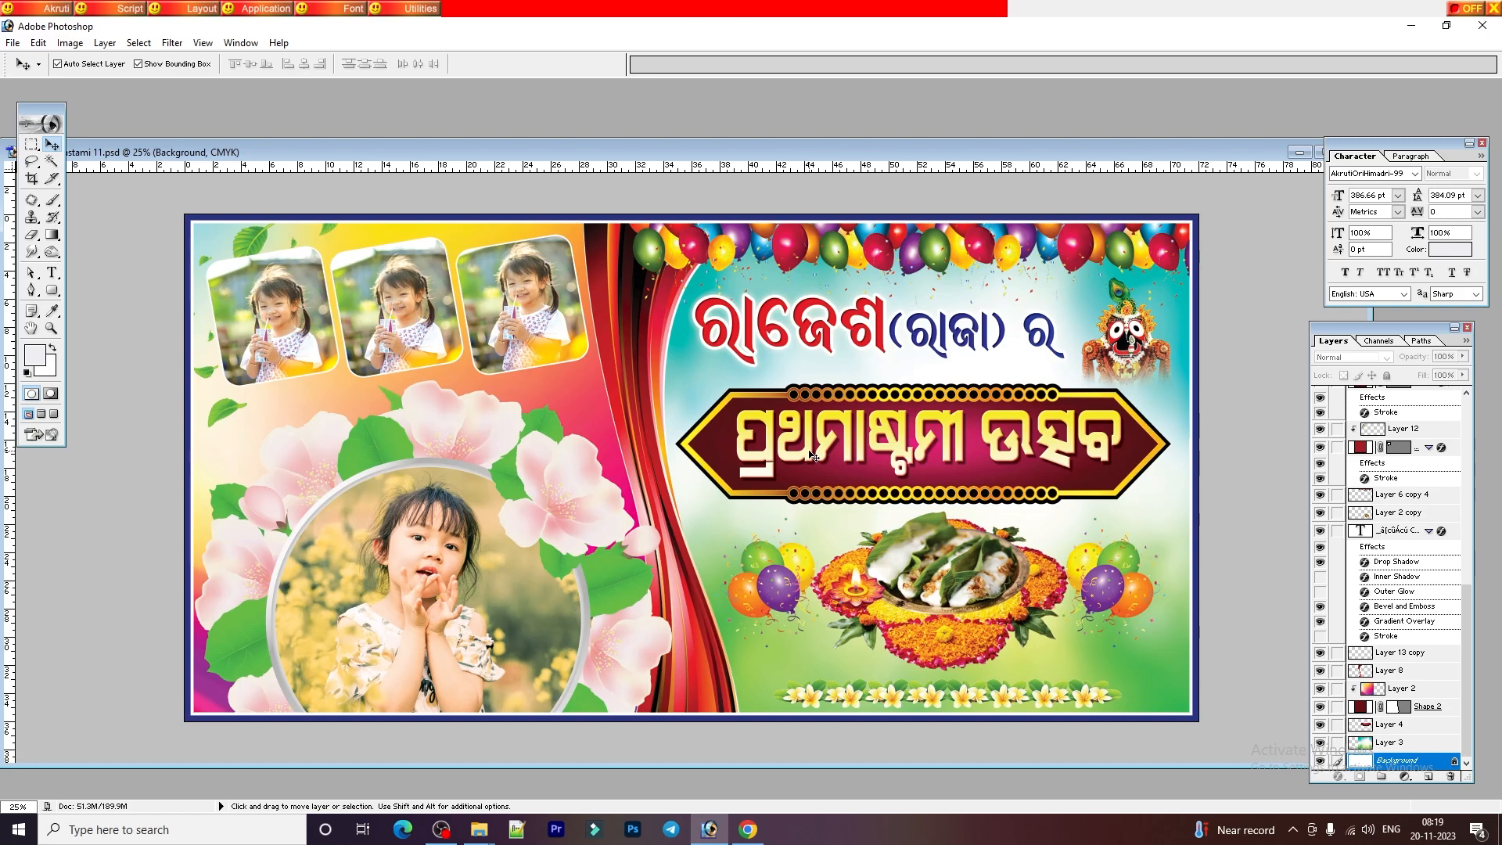
- Enlarge the canvas relative to its current size by 96 inches in width and 48 inches in height, anchored at the centre
right_click(816, 146)
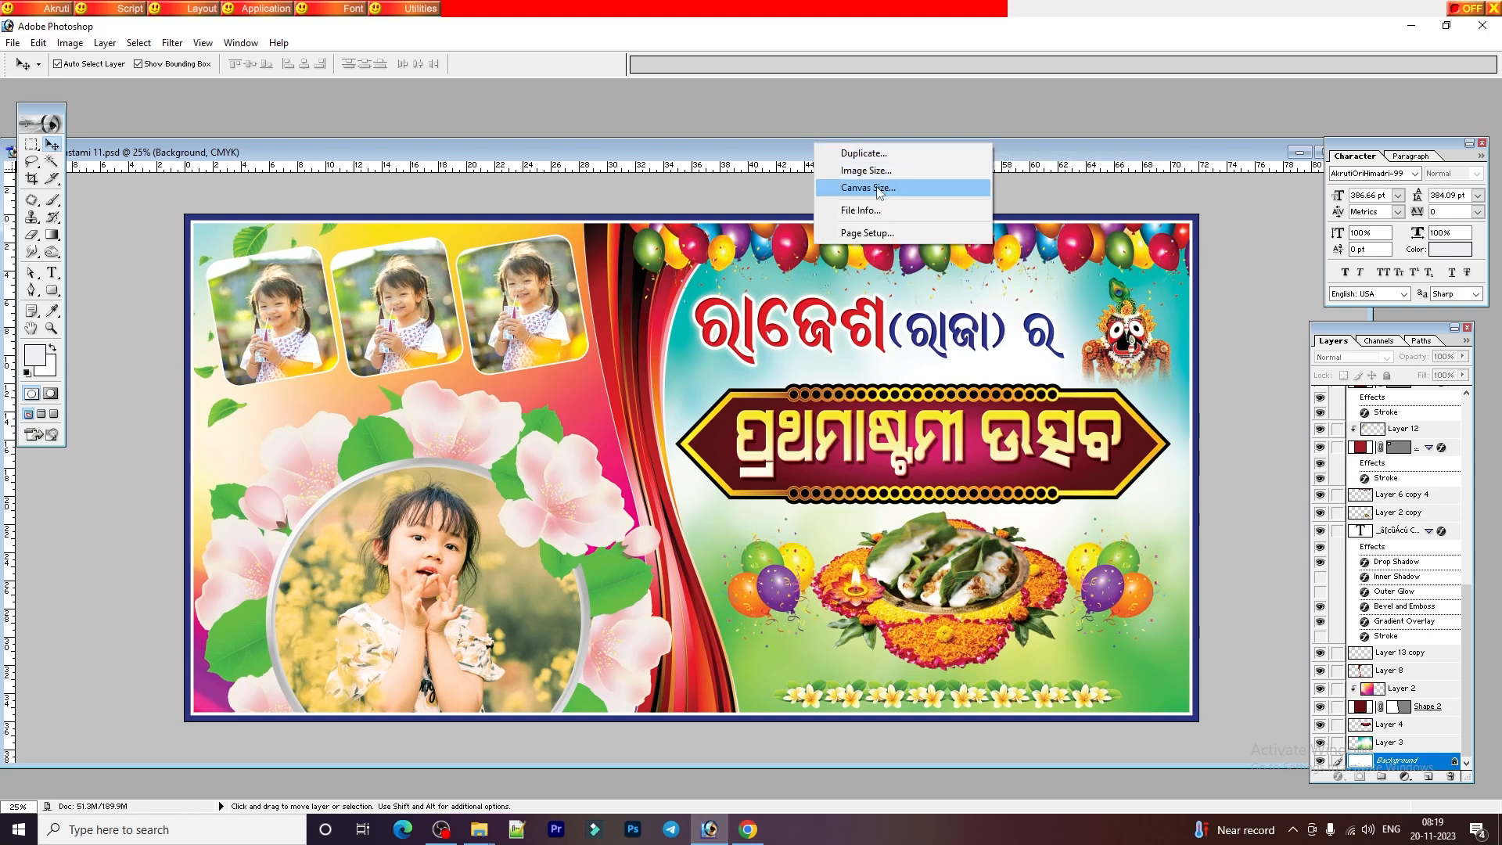
left_click(868, 188)
key("BackSpace")
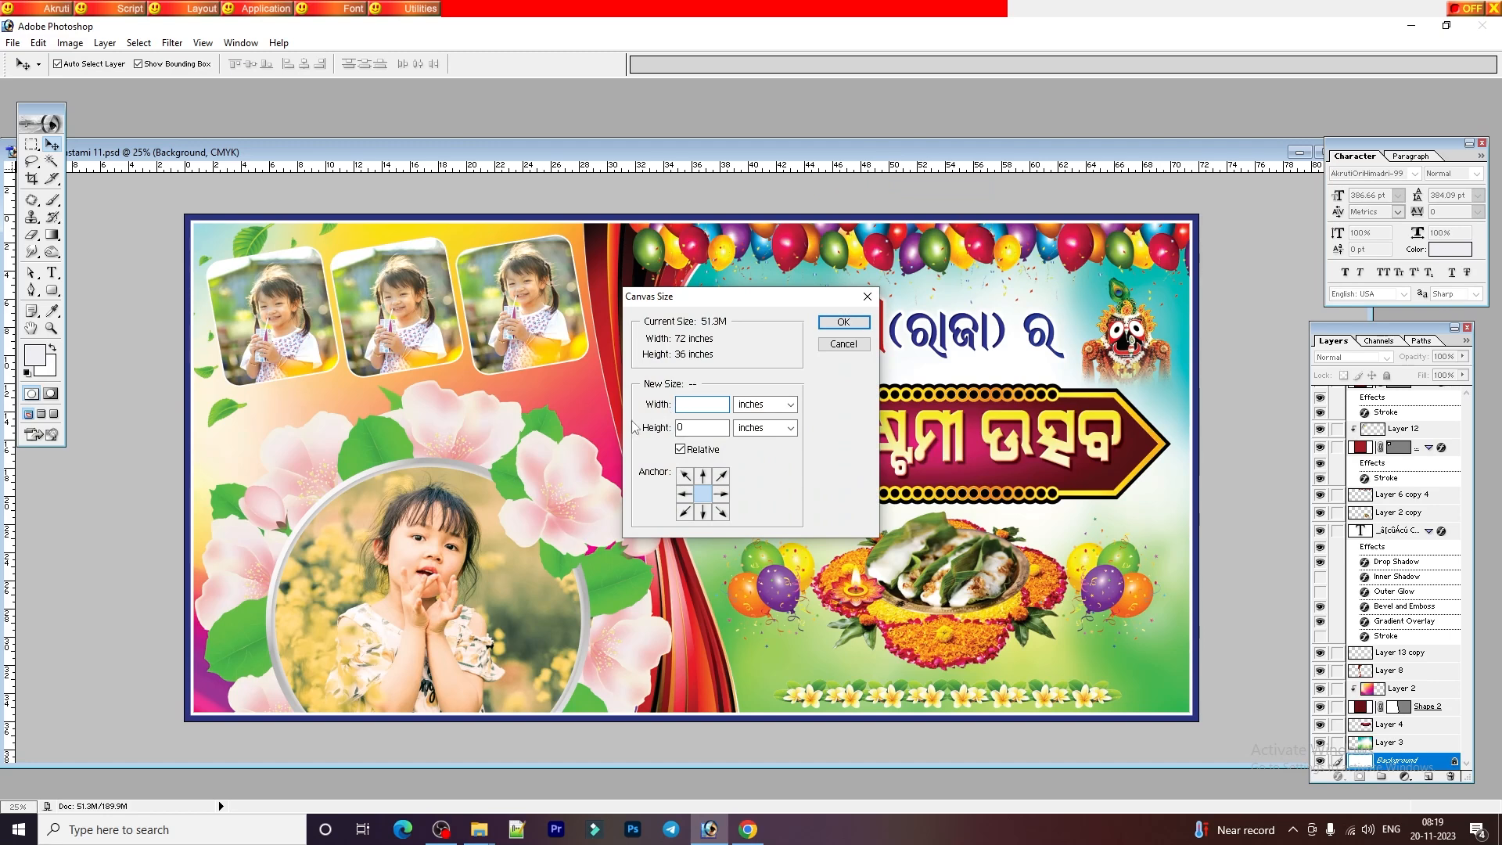
type("96")
key("Tab")
type("48")
left_click(843, 321)
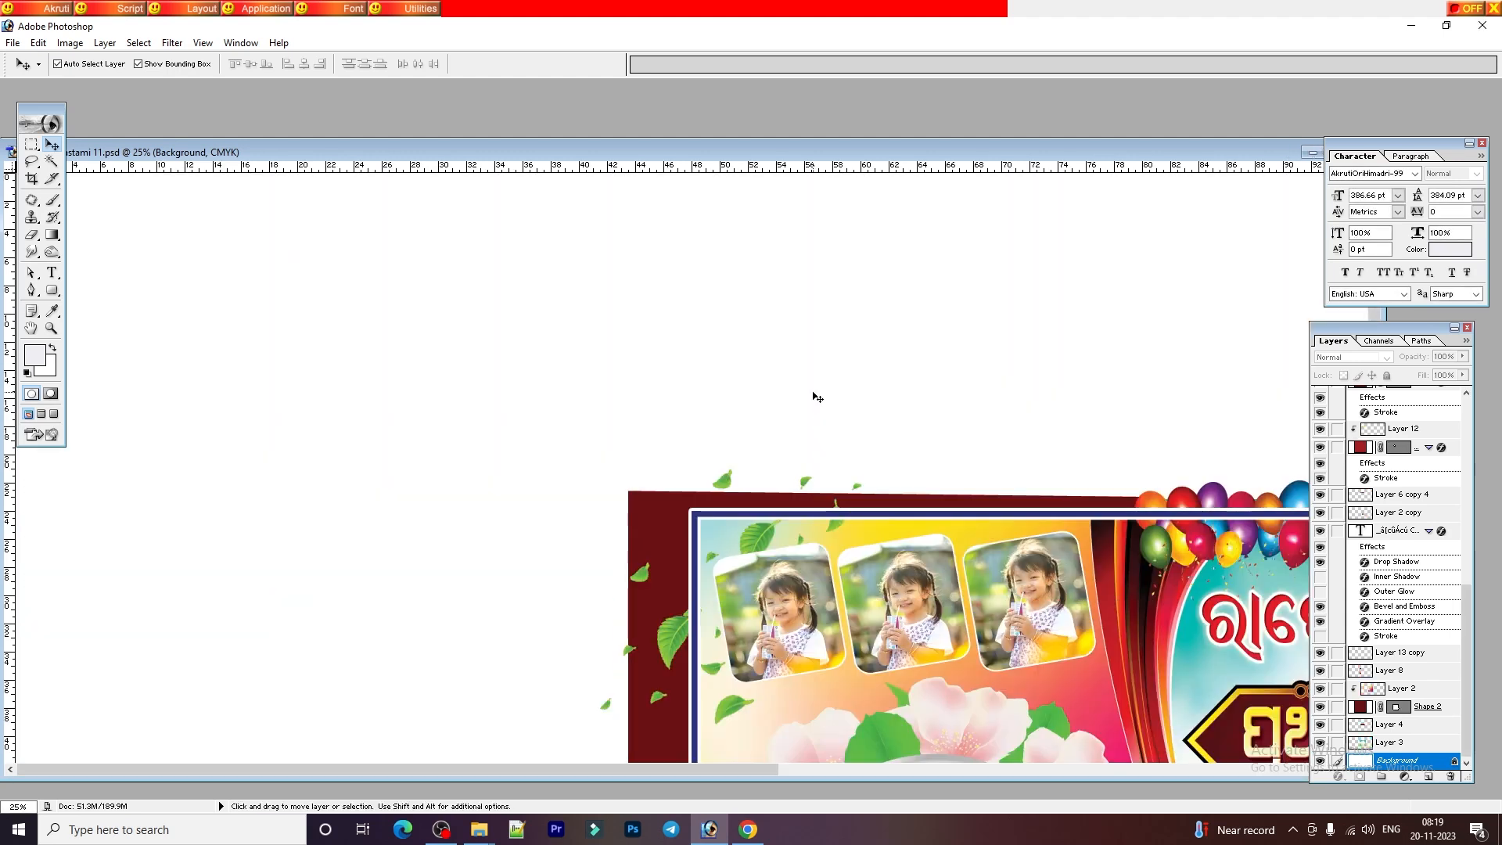
key("ctrl+minus")
key("ctrl+minus")
key("ctrl+minus")
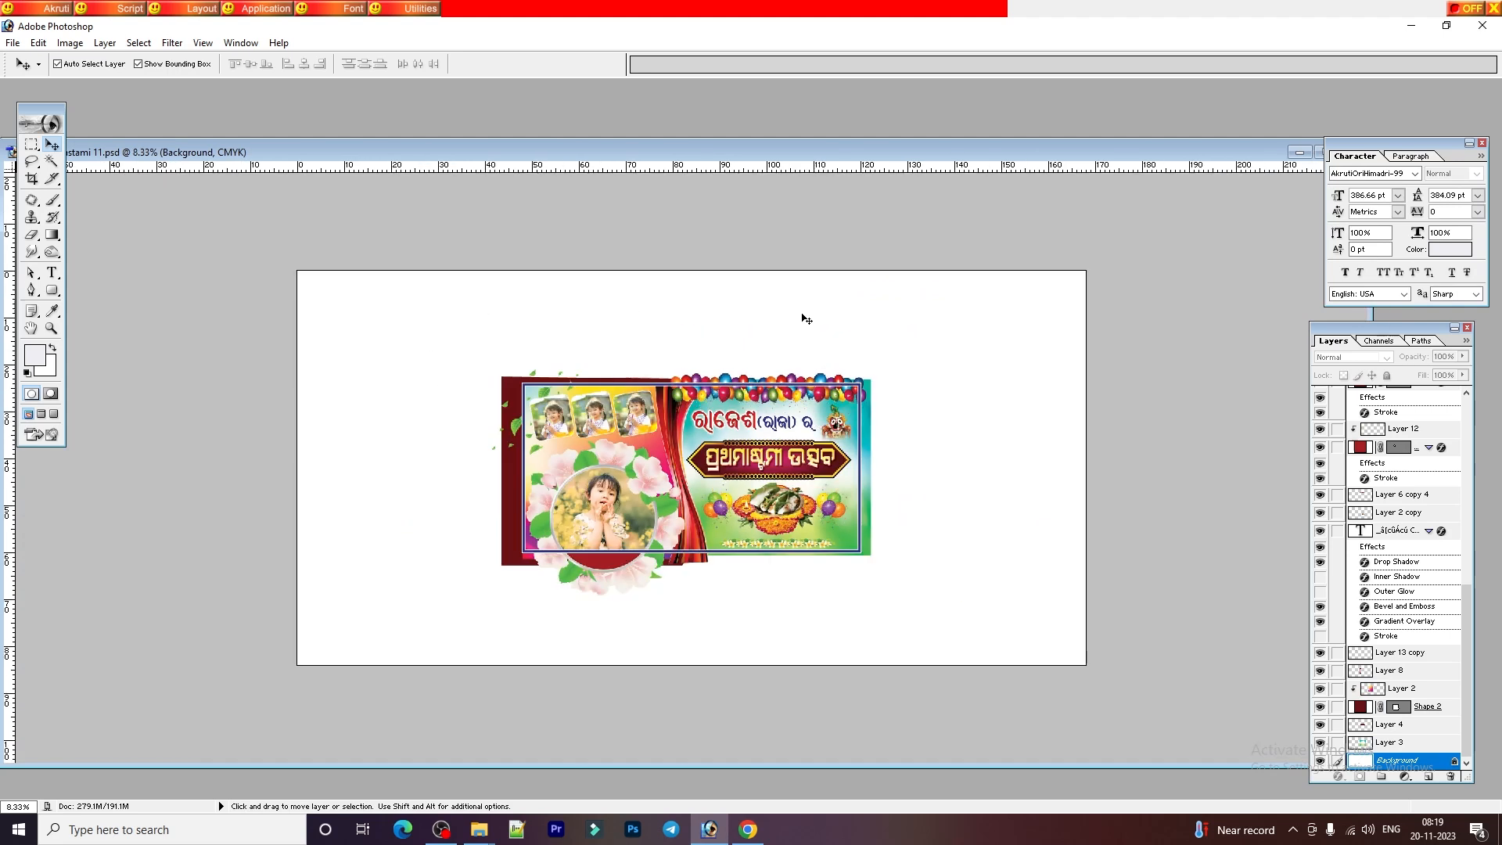
scroll(710, 419, "up", 2)
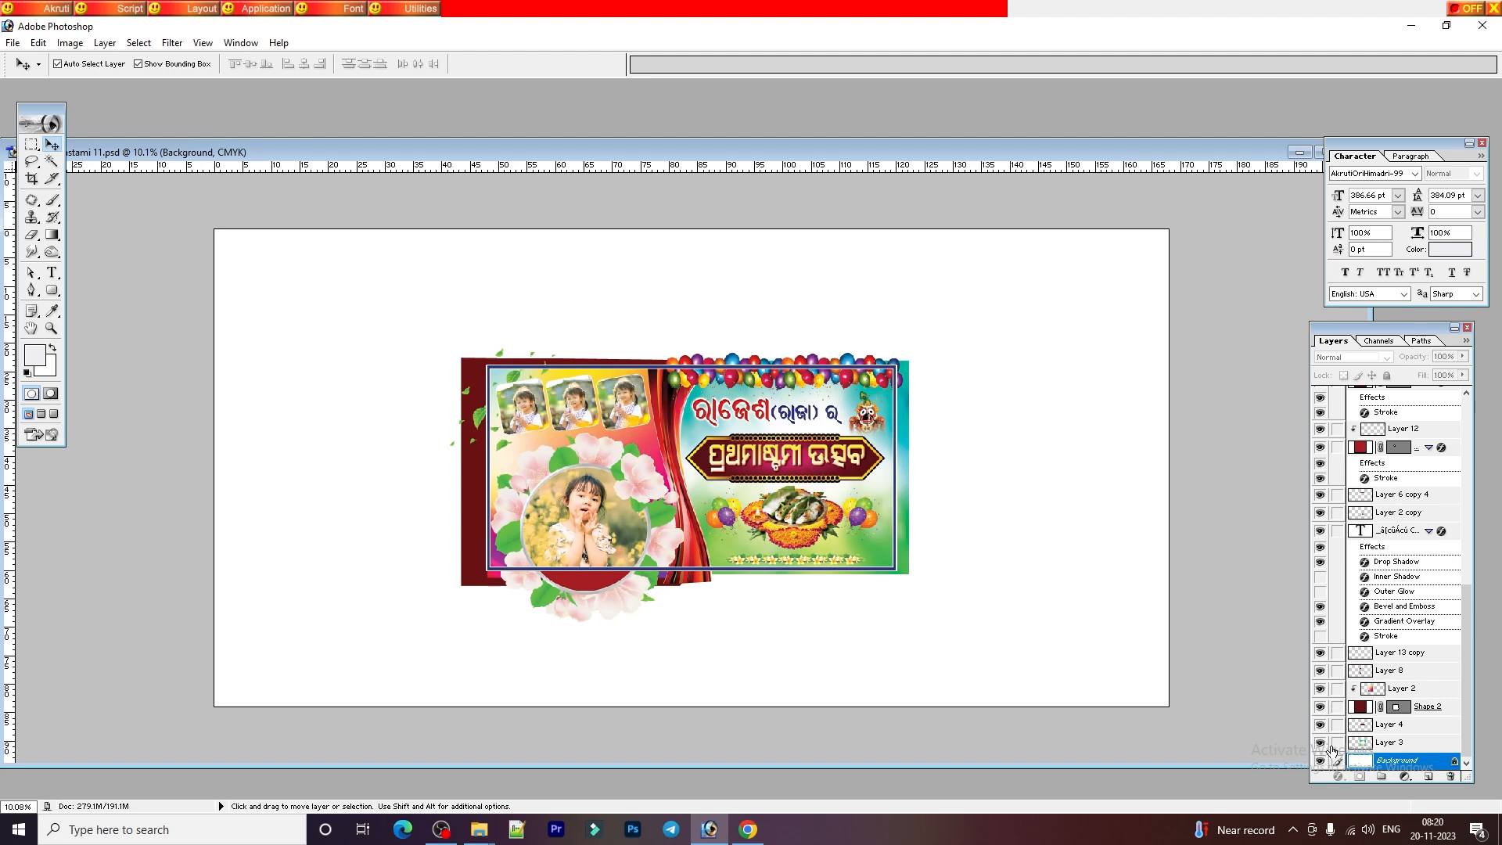
- Link all the artwork layers above the Background to Layer 4, test moving them together, and undo the move
left_click(1404, 728)
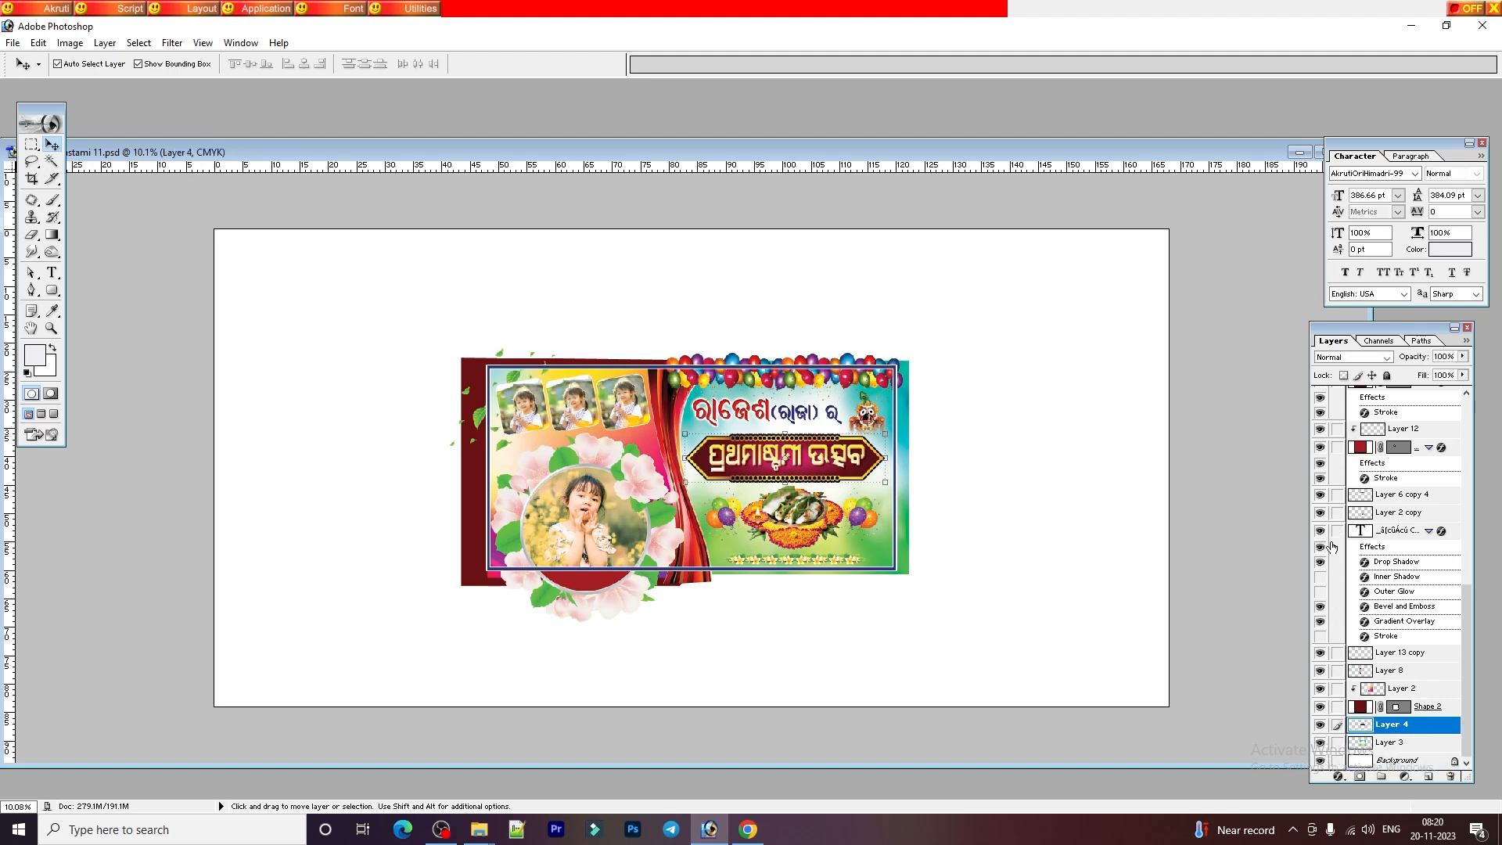
left_click_drag(1338, 743, 1338, 521)
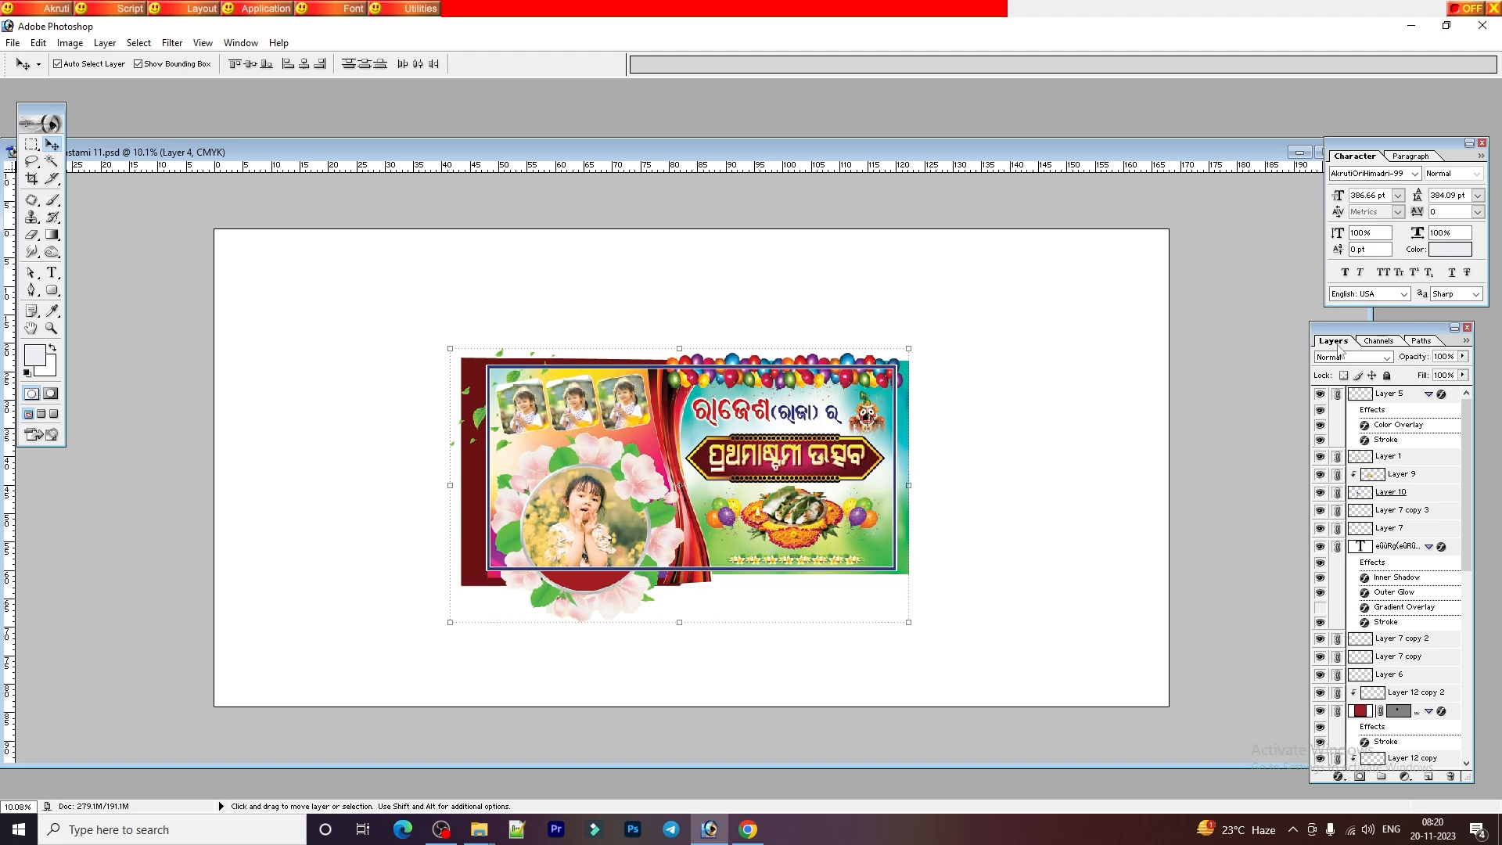
left_click_drag(806, 442, 759, 463)
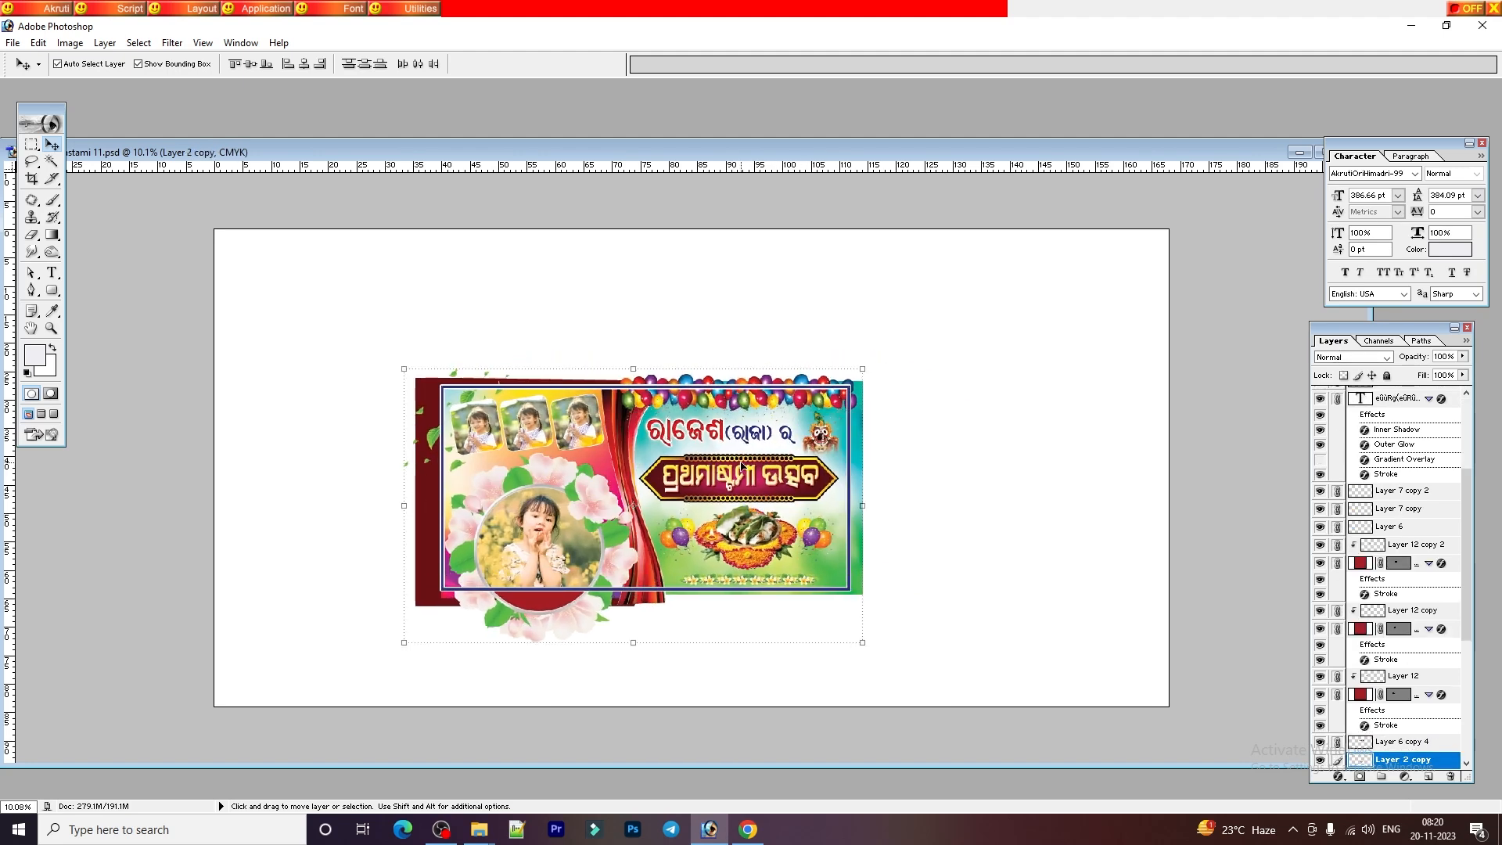
key("ctrl+z")
- Scale the linked banner artwork proportionally to about 230% and position it so its border frame fills the enlarged canvas
left_click_drag(915, 623, 1274, 738)
left_click_drag(1092, 525, 1090, 546)
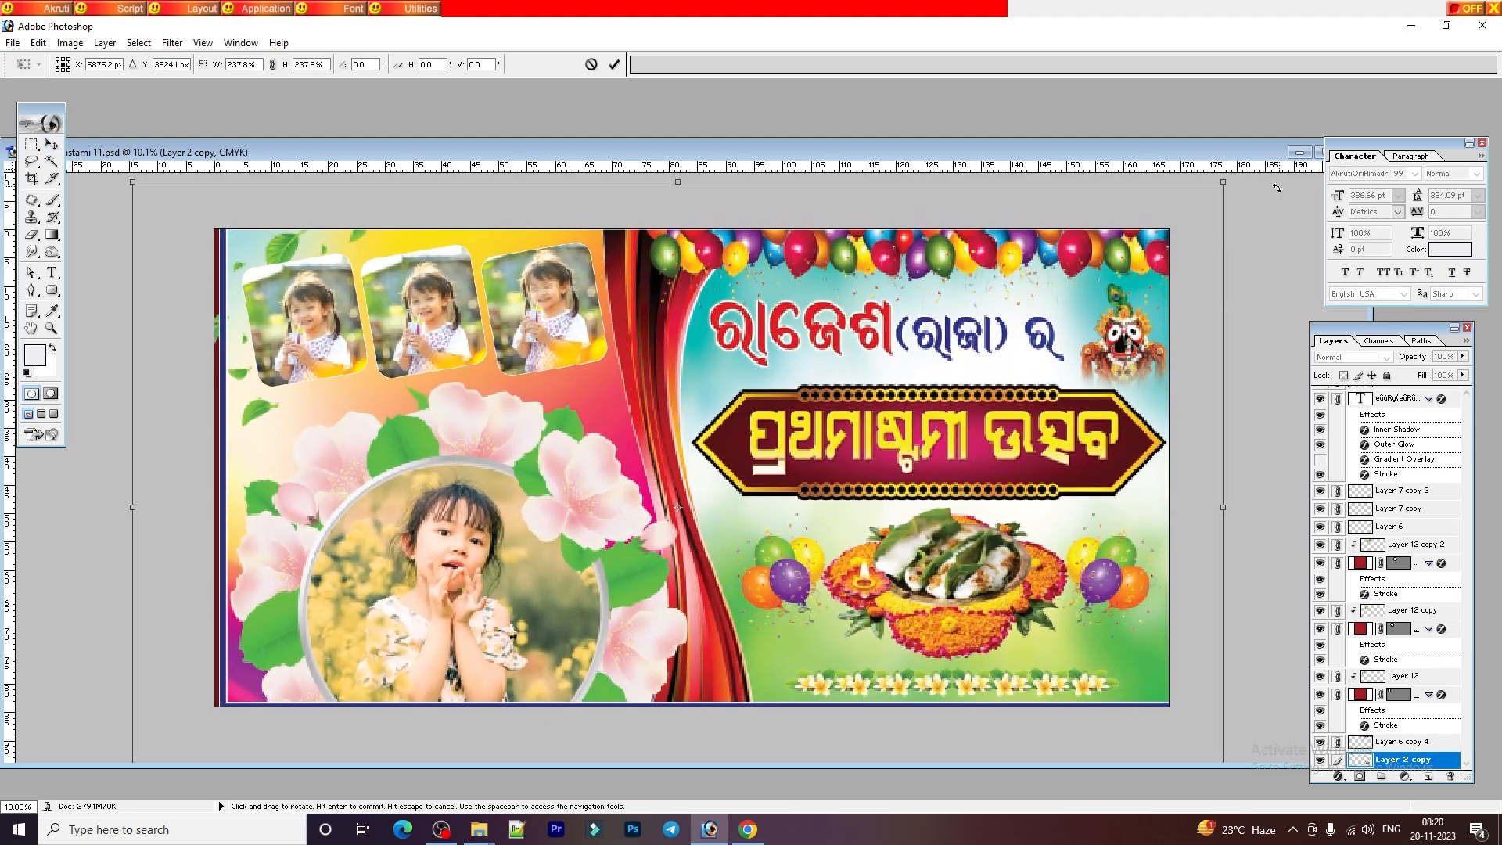
left_click_drag(1224, 183, 1216, 197)
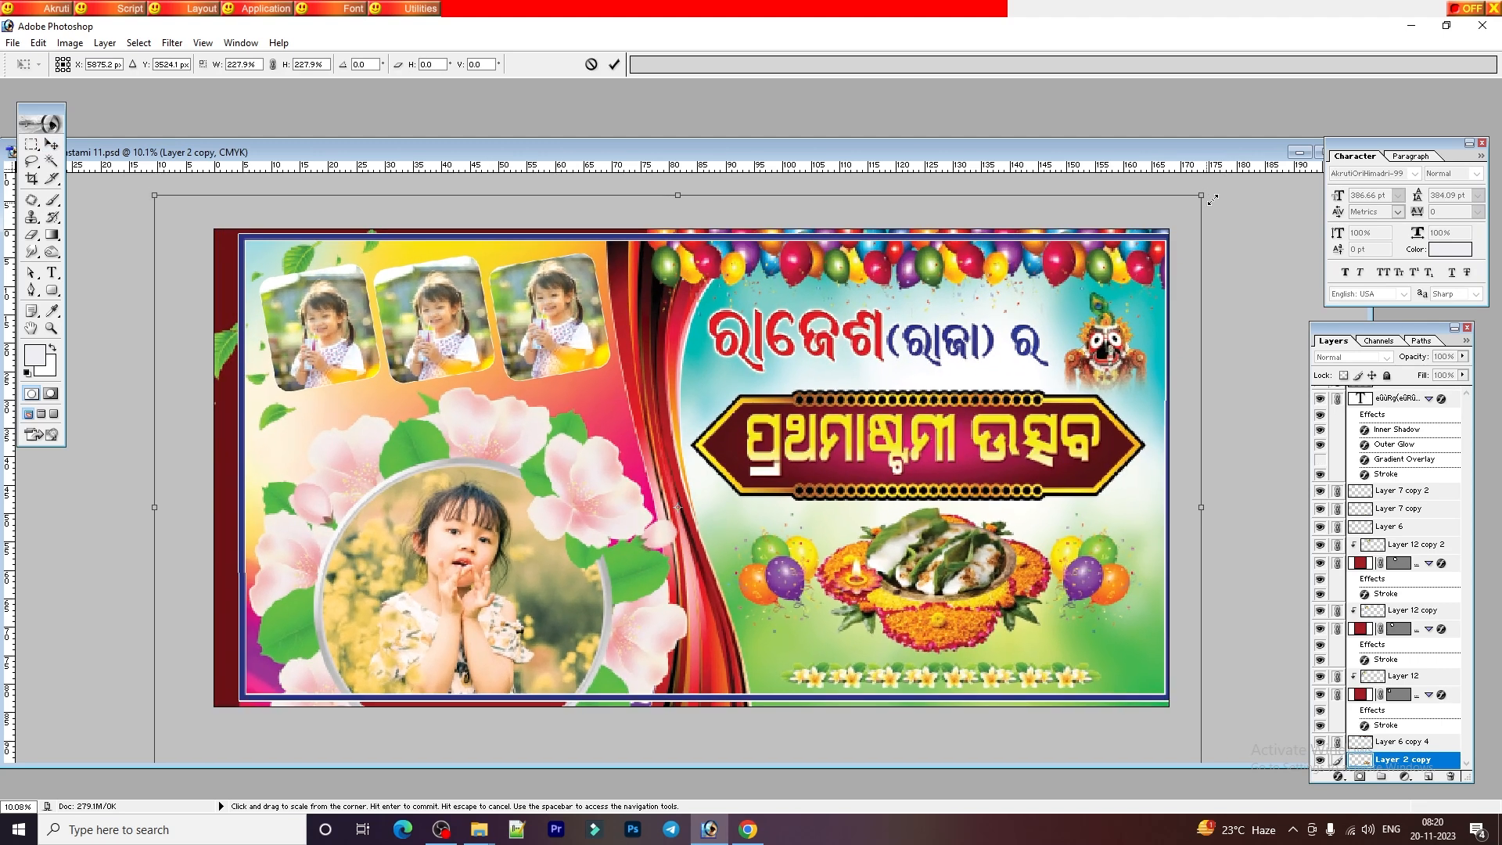
left_click_drag(1085, 305, 1067, 342)
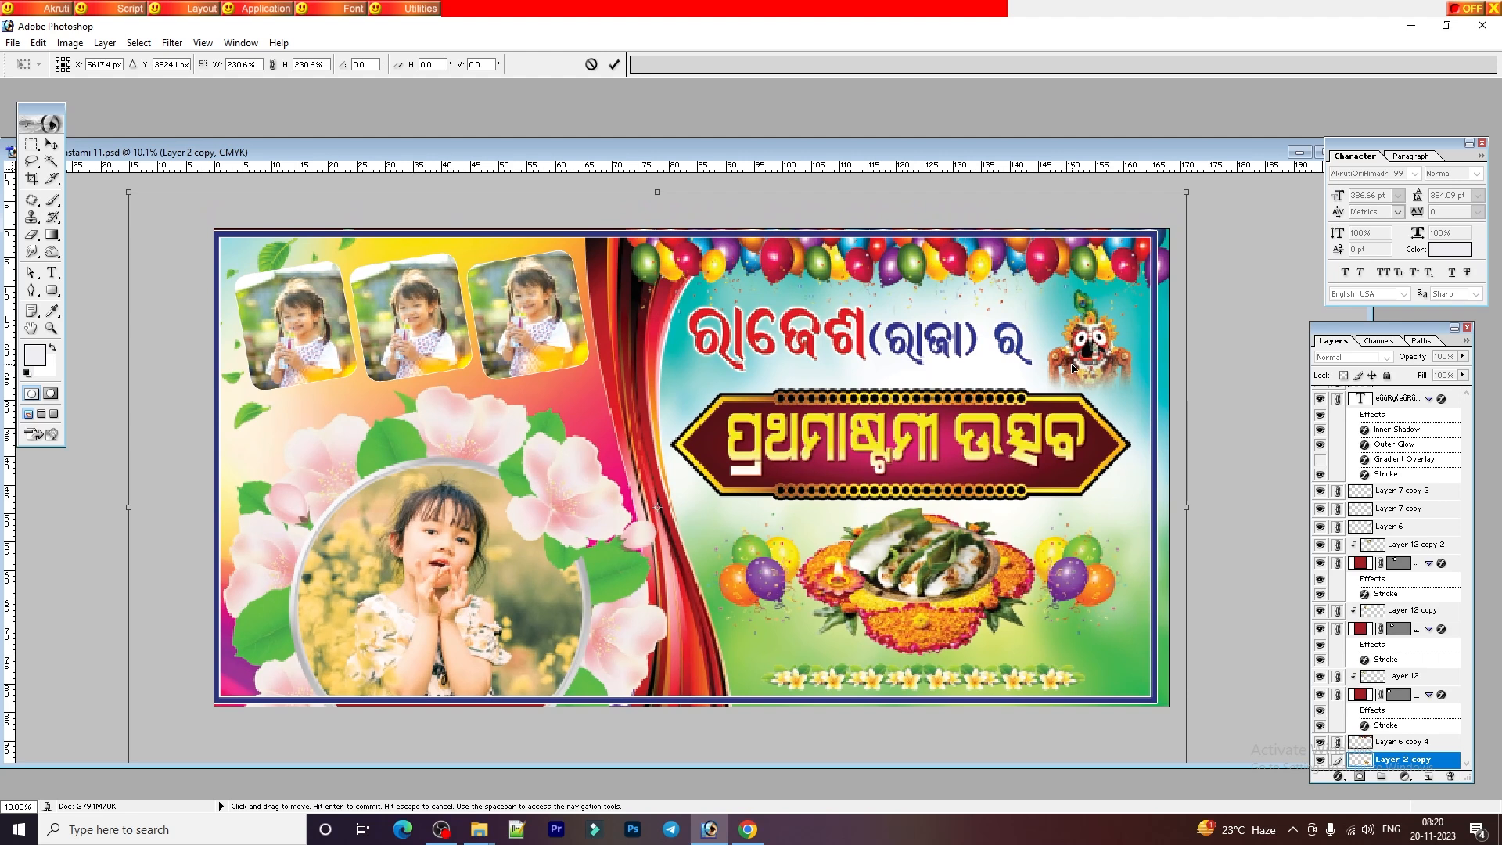
key("ctrl+minus")
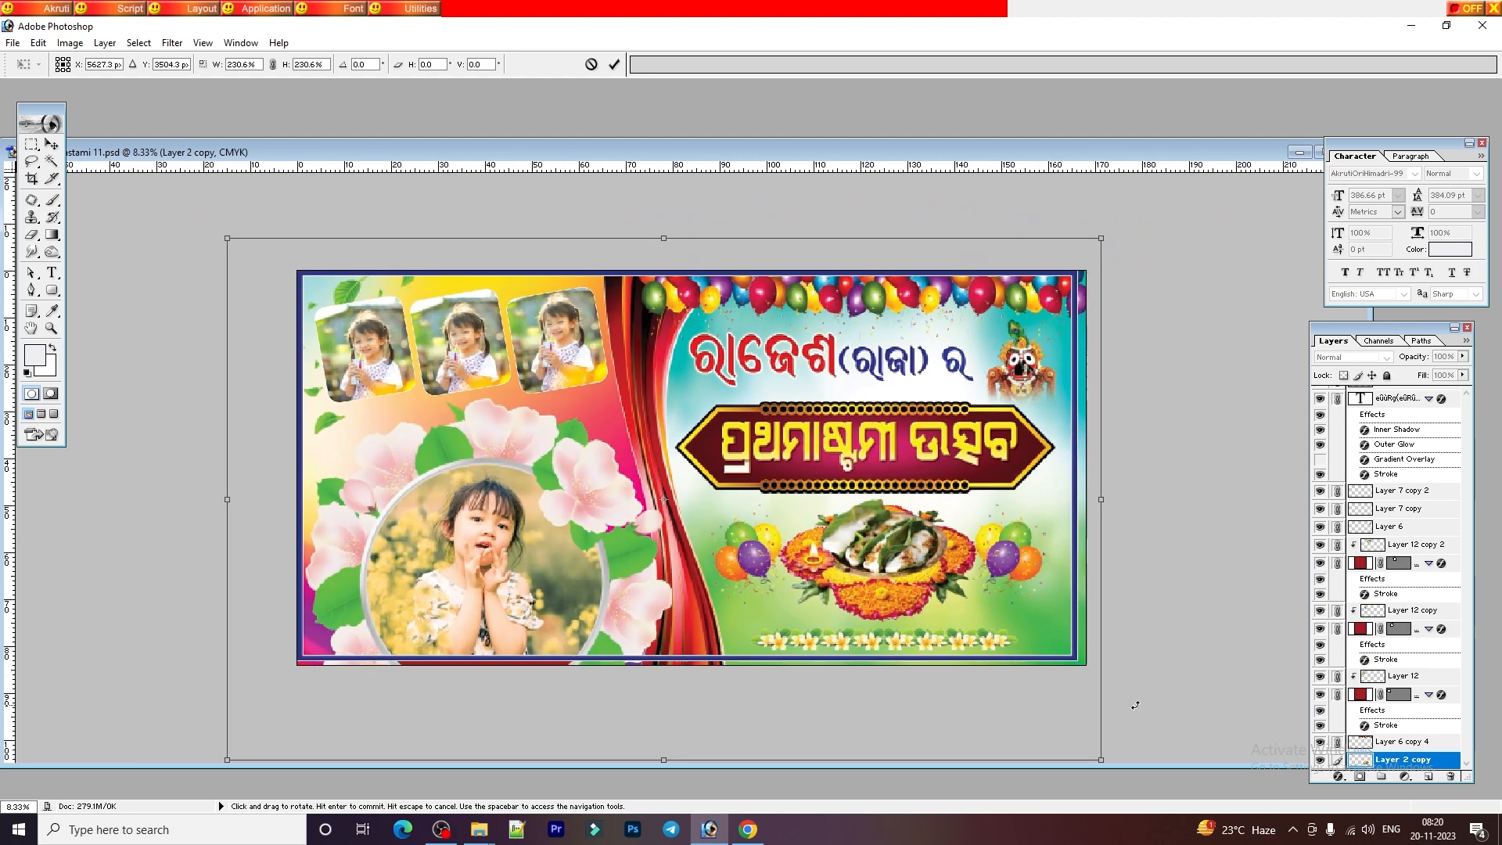
left_click_drag(1103, 763, 1110, 765)
key("Return")
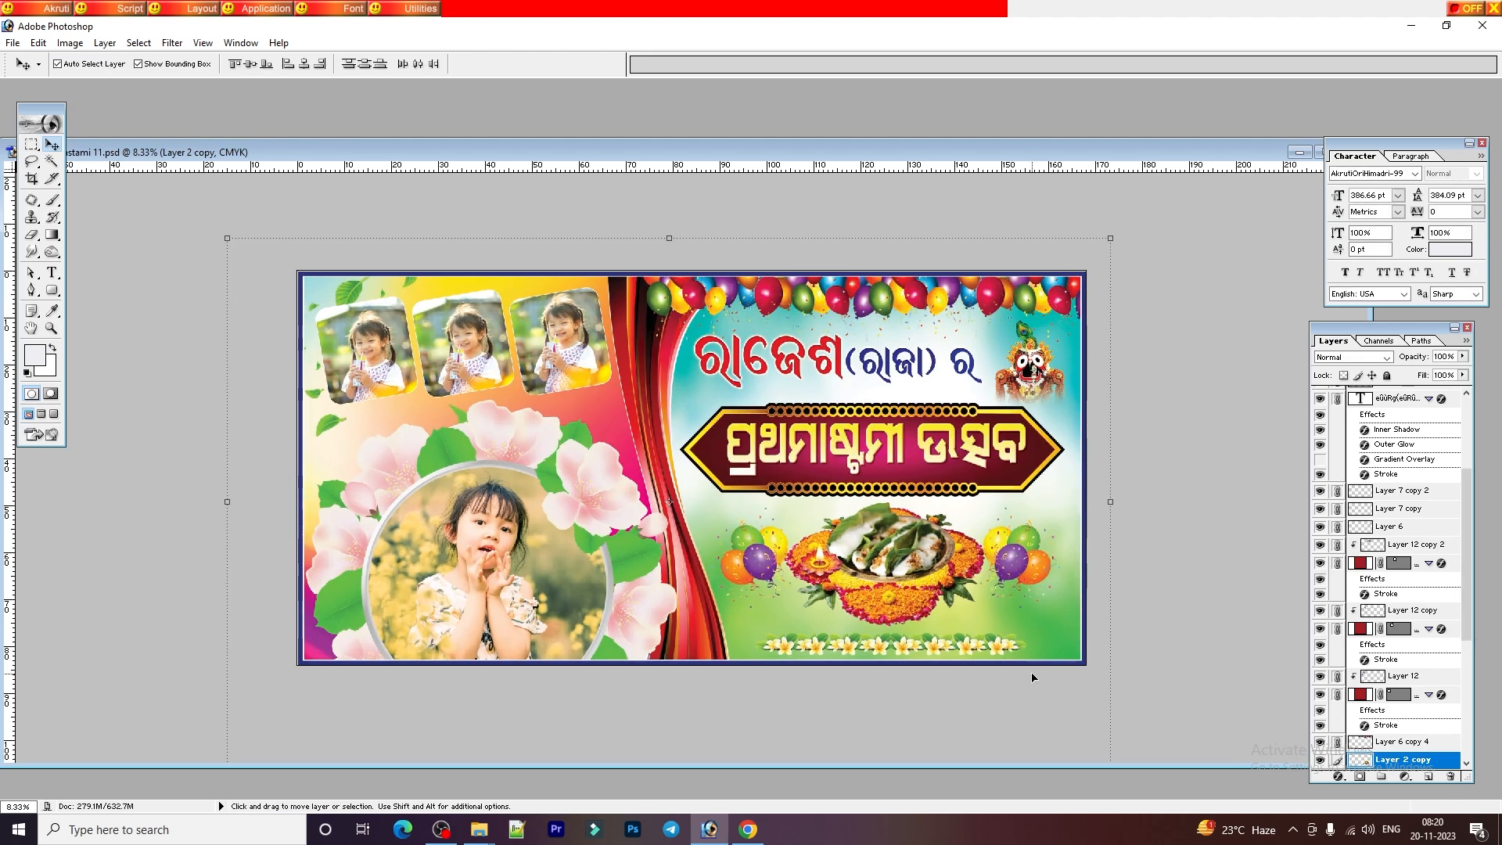
- Select the third small photo's layer, Layer 12 copy 2, and the shape layer Shape 1 copy 2 beneath it
right_click(755, 427)
left_click(817, 474)
right_click(576, 344)
left_click(598, 351)
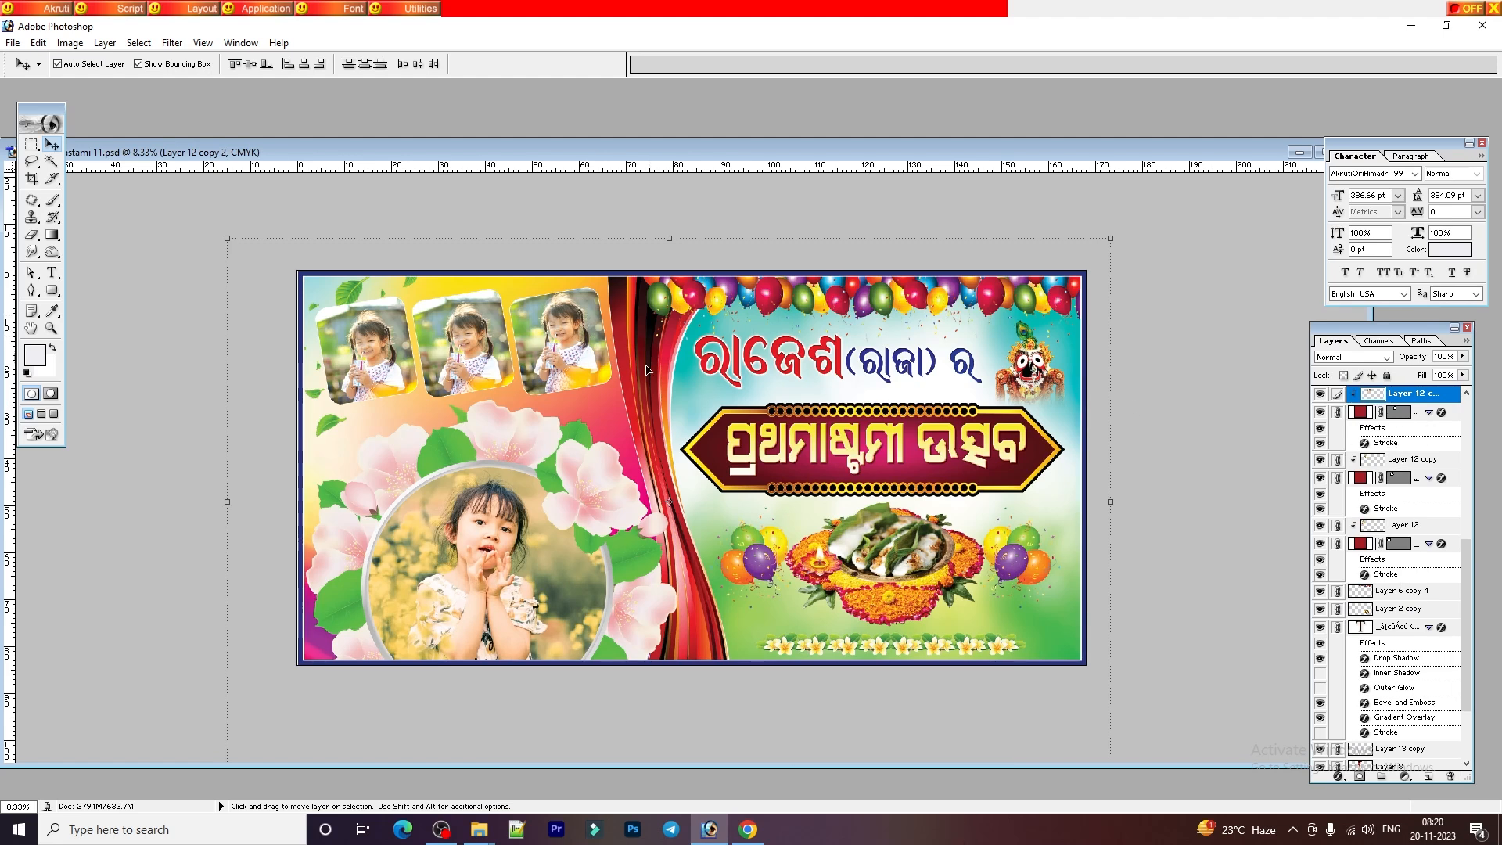
left_click(1364, 416)
- Review the enlarged banner's Image Size settings without changing them, and close prathama astami 11.psd without saving
left_click_drag(1219, 152, 1124, 179)
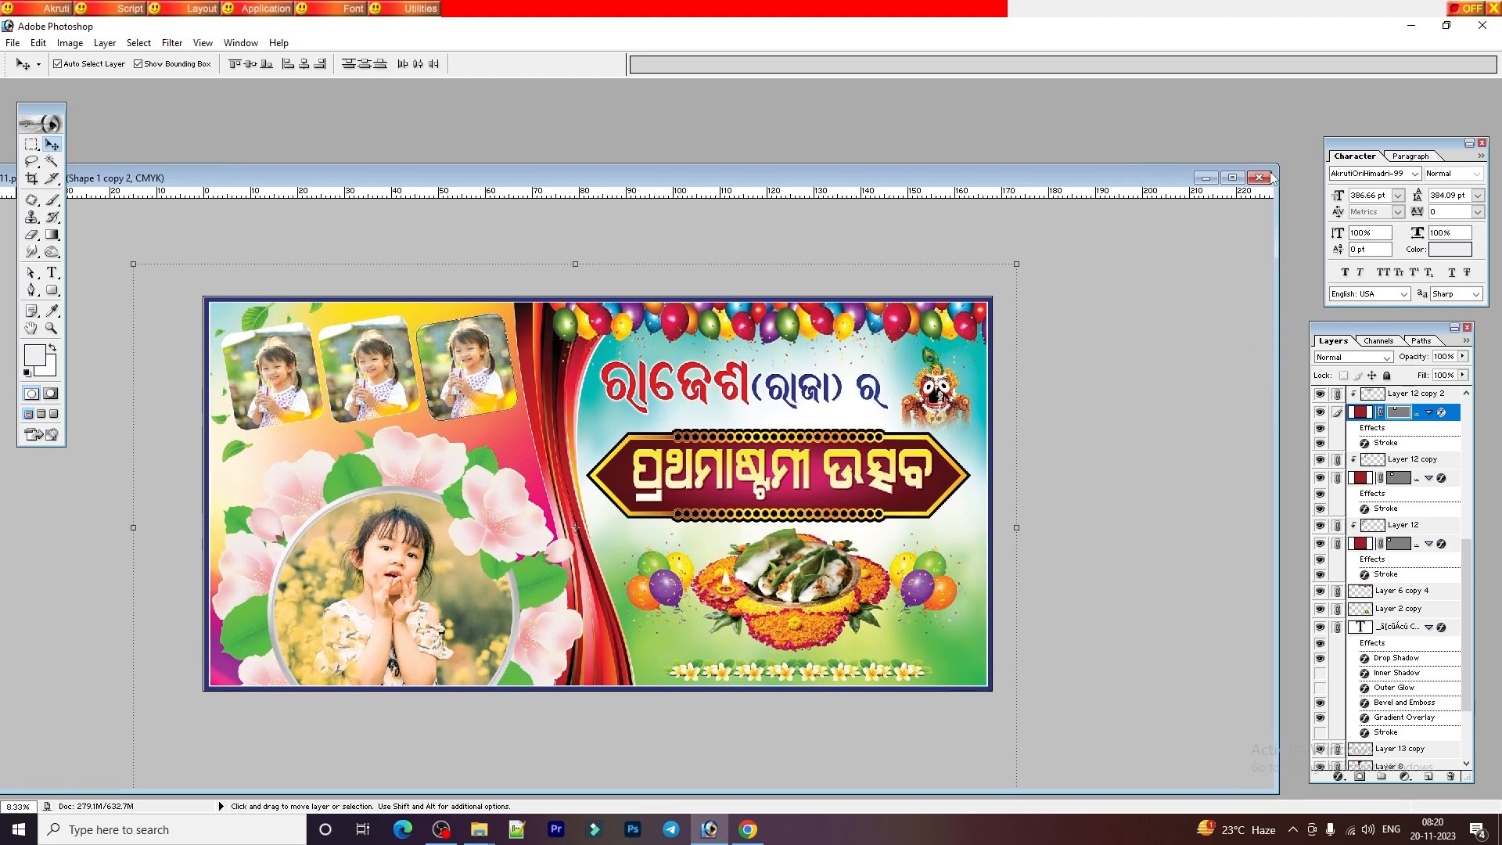
right_click(1051, 177)
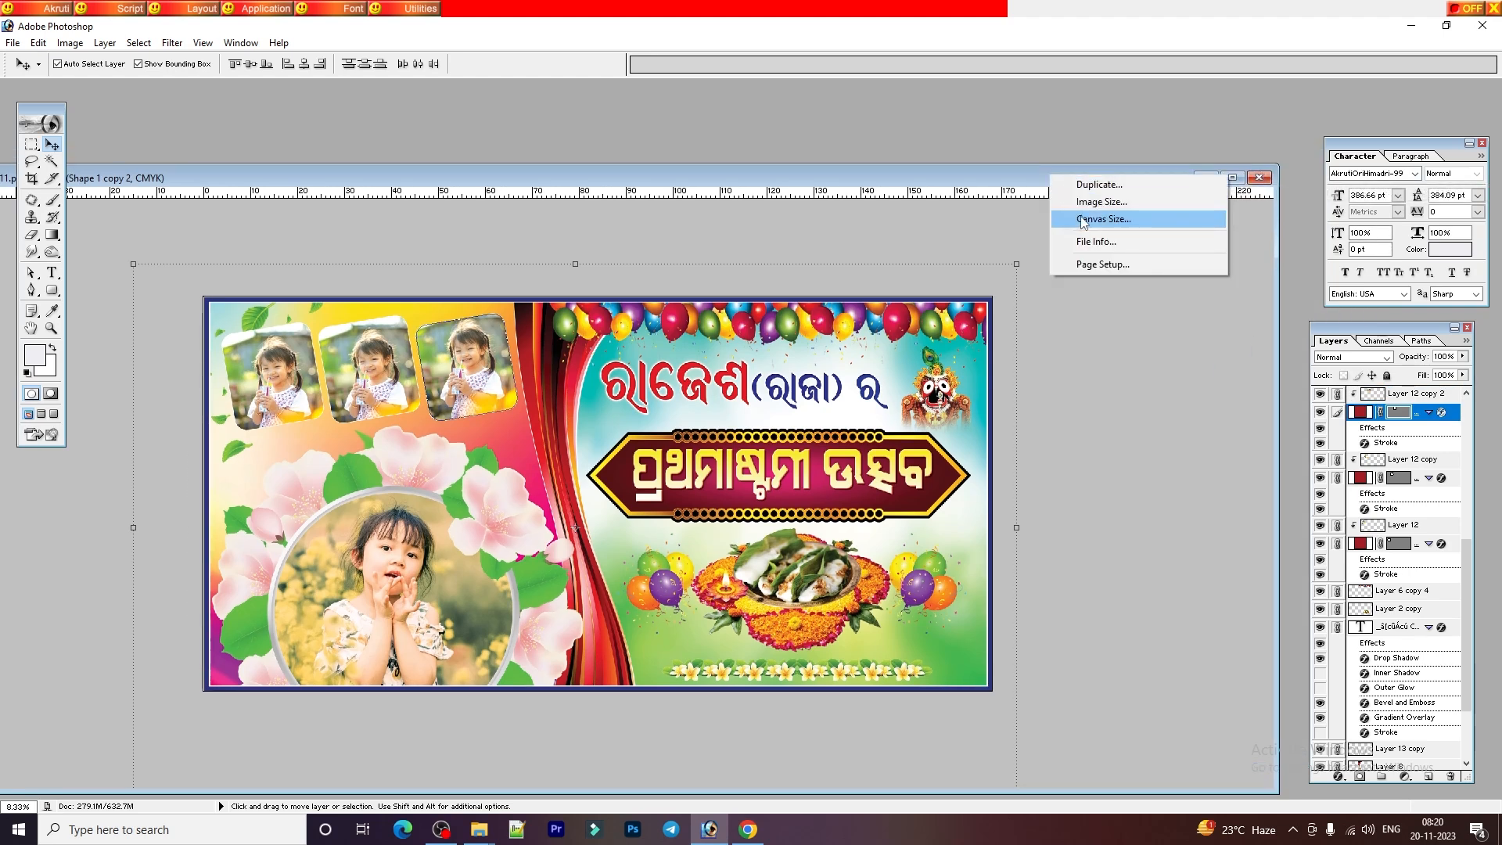
left_click(1095, 202)
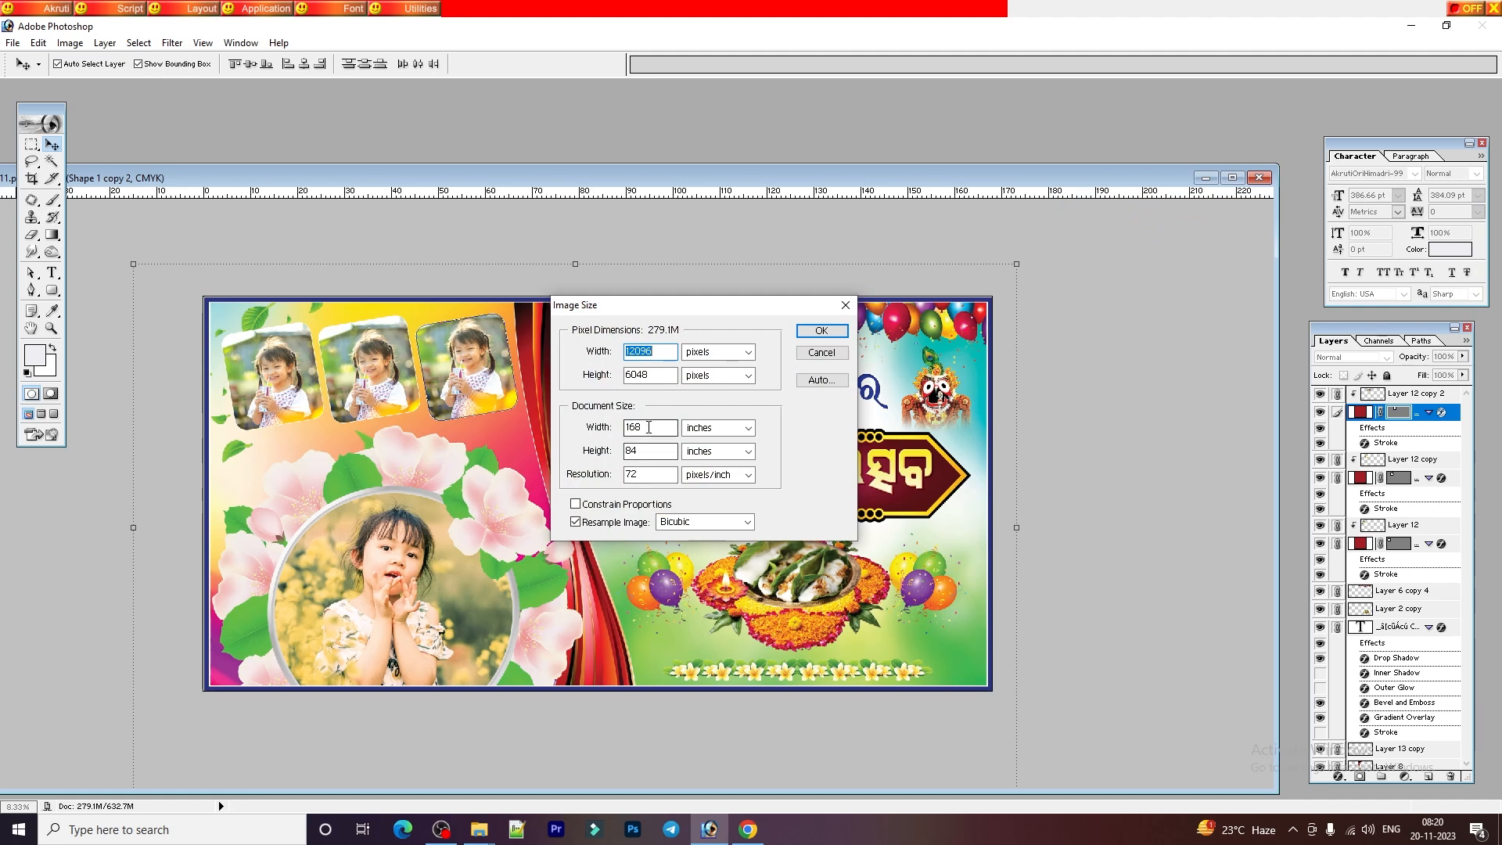
left_click(845, 305)
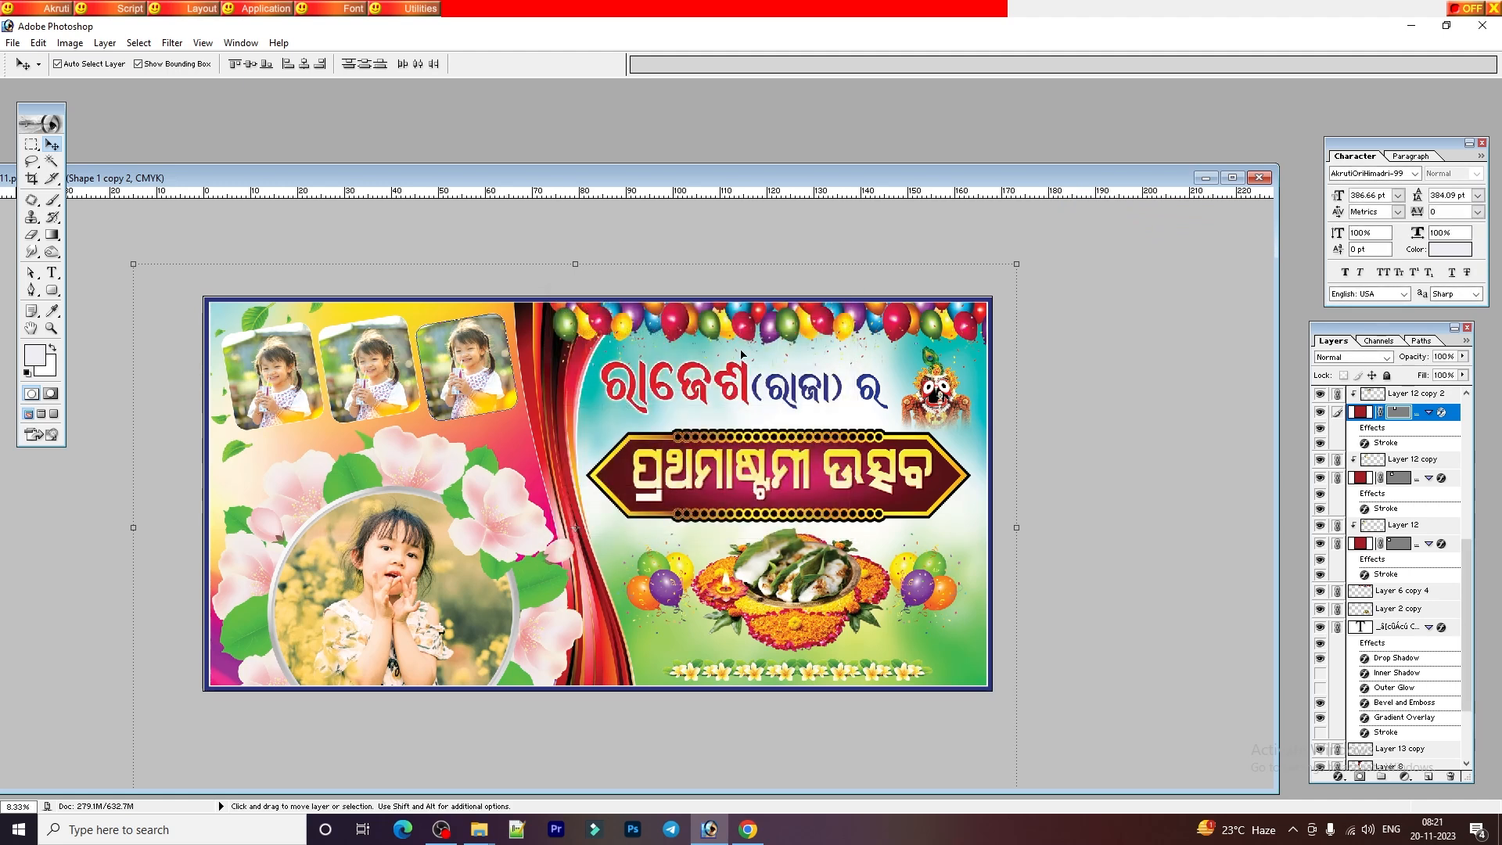
left_click(1259, 177)
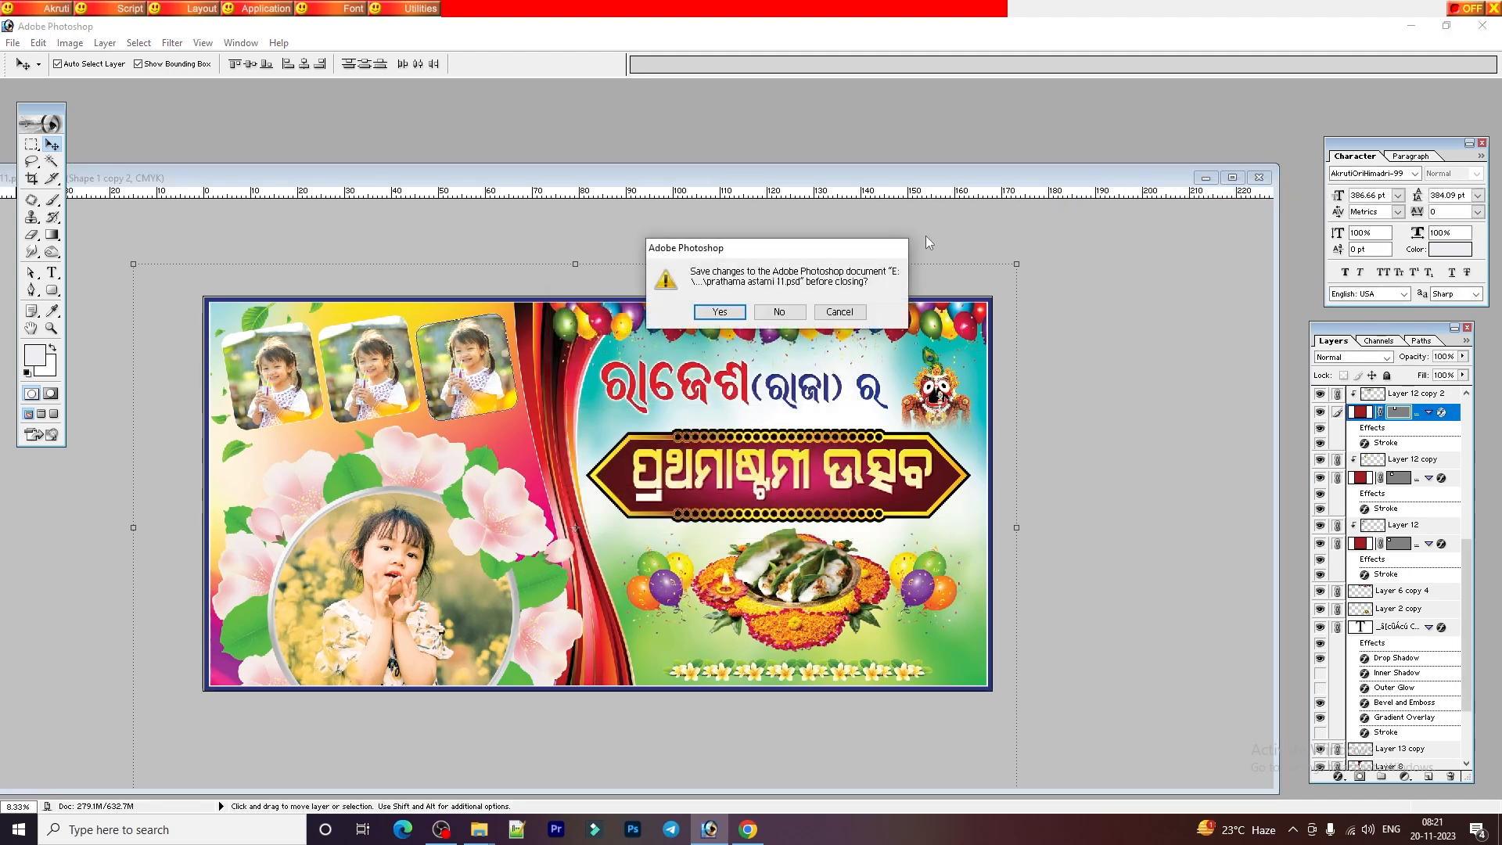
left_click(775, 313)
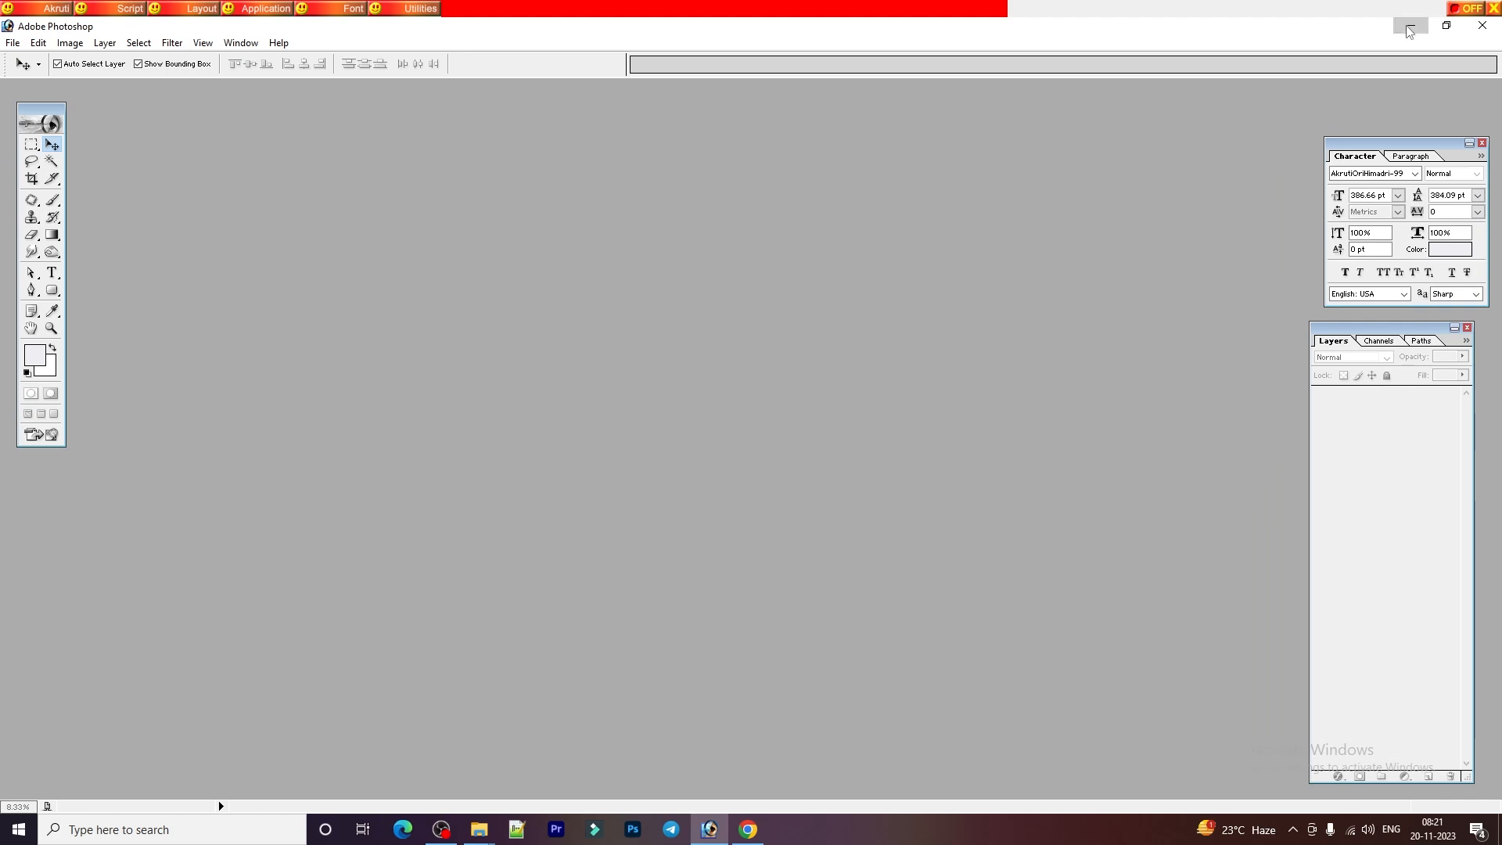